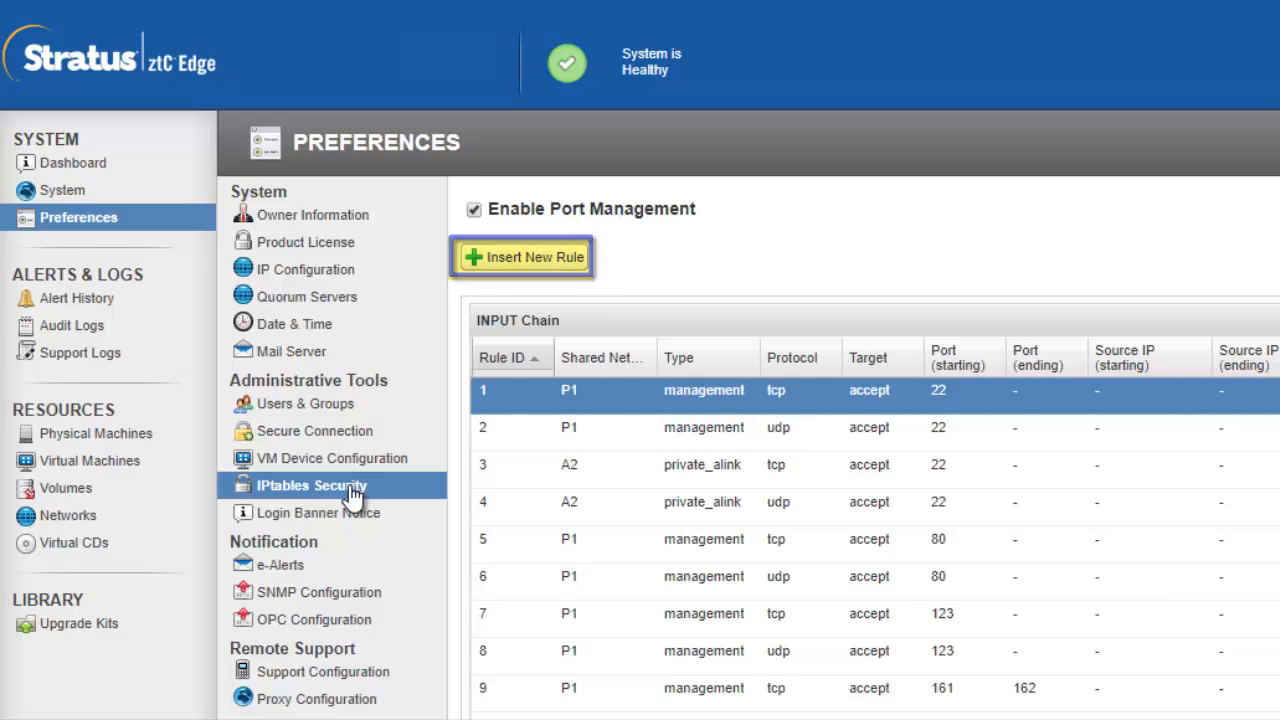
# Start a new rule in the INPUT chain with rule ID 74 on shared network P1 - management.
pyautogui.click(540, 257)
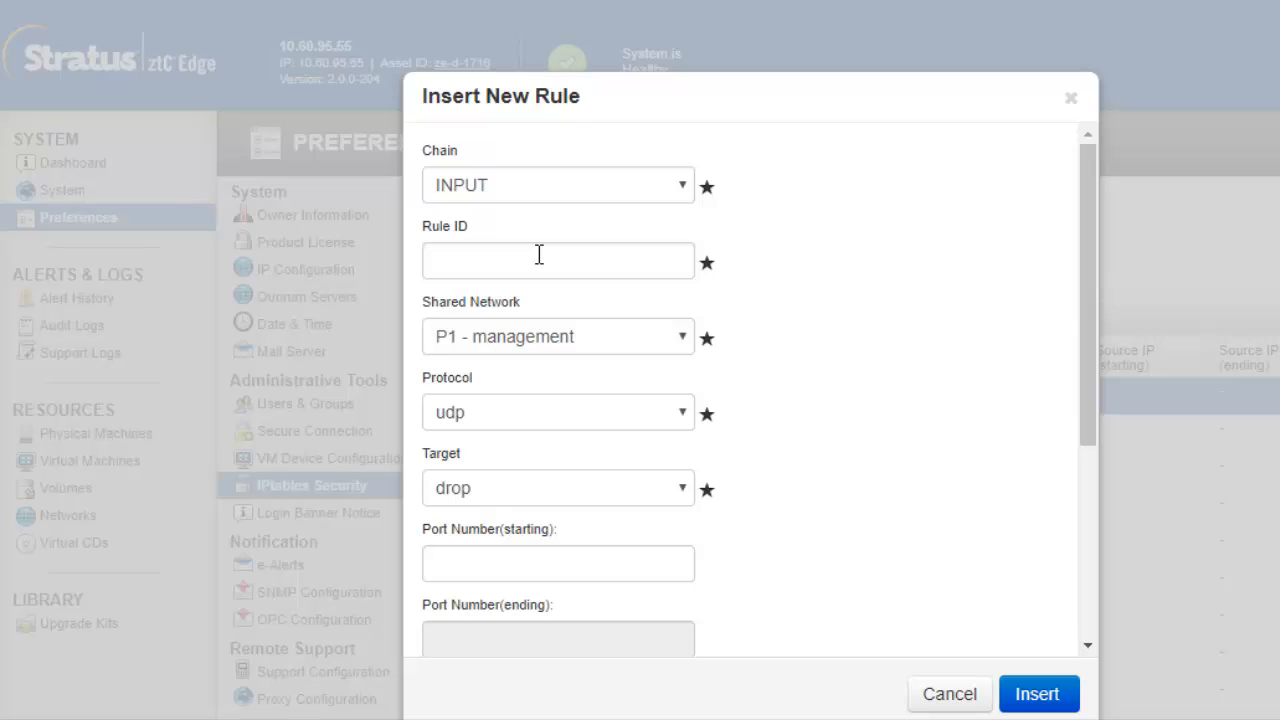
pyautogui.click(681, 185)
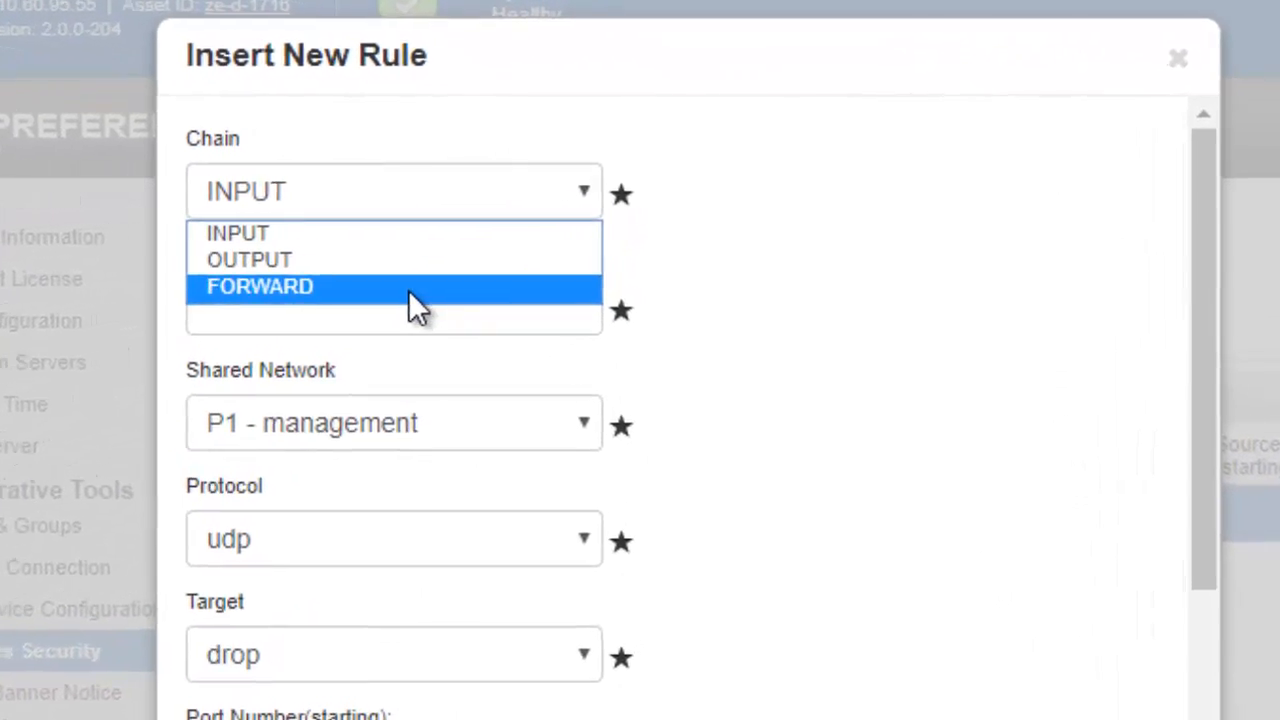
pyautogui.click(409, 234)
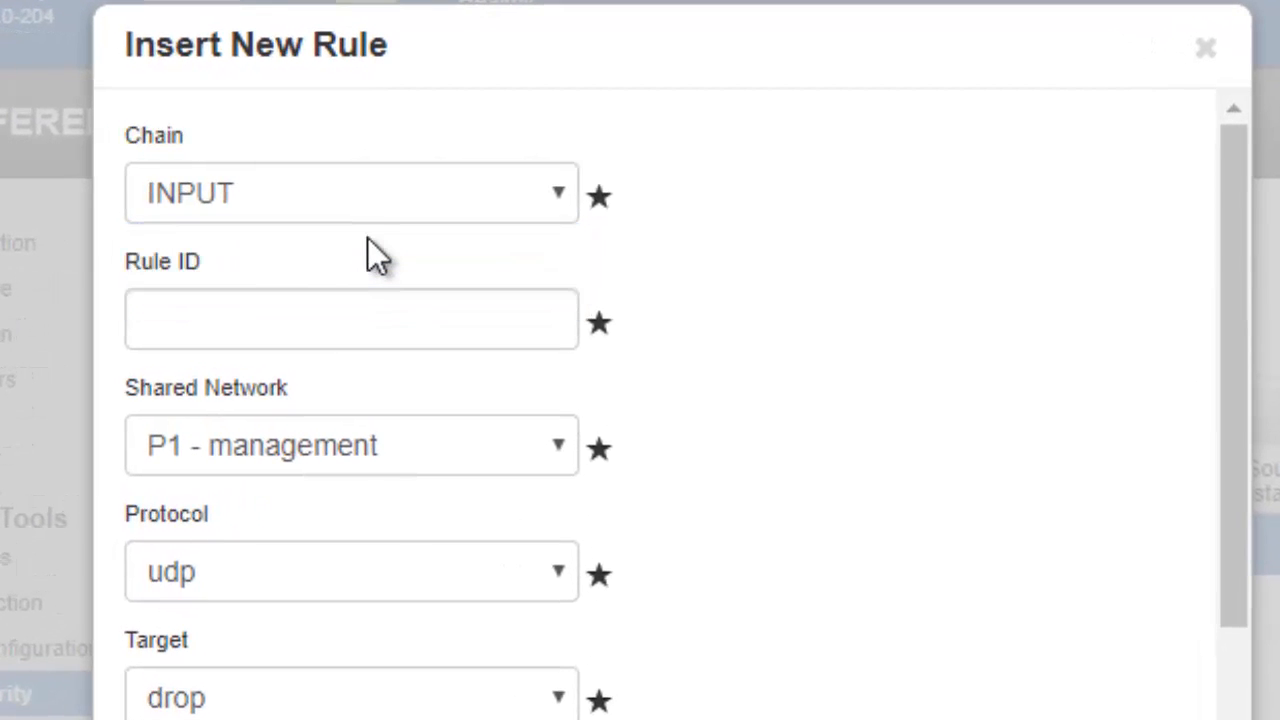
pyautogui.click(396, 313)
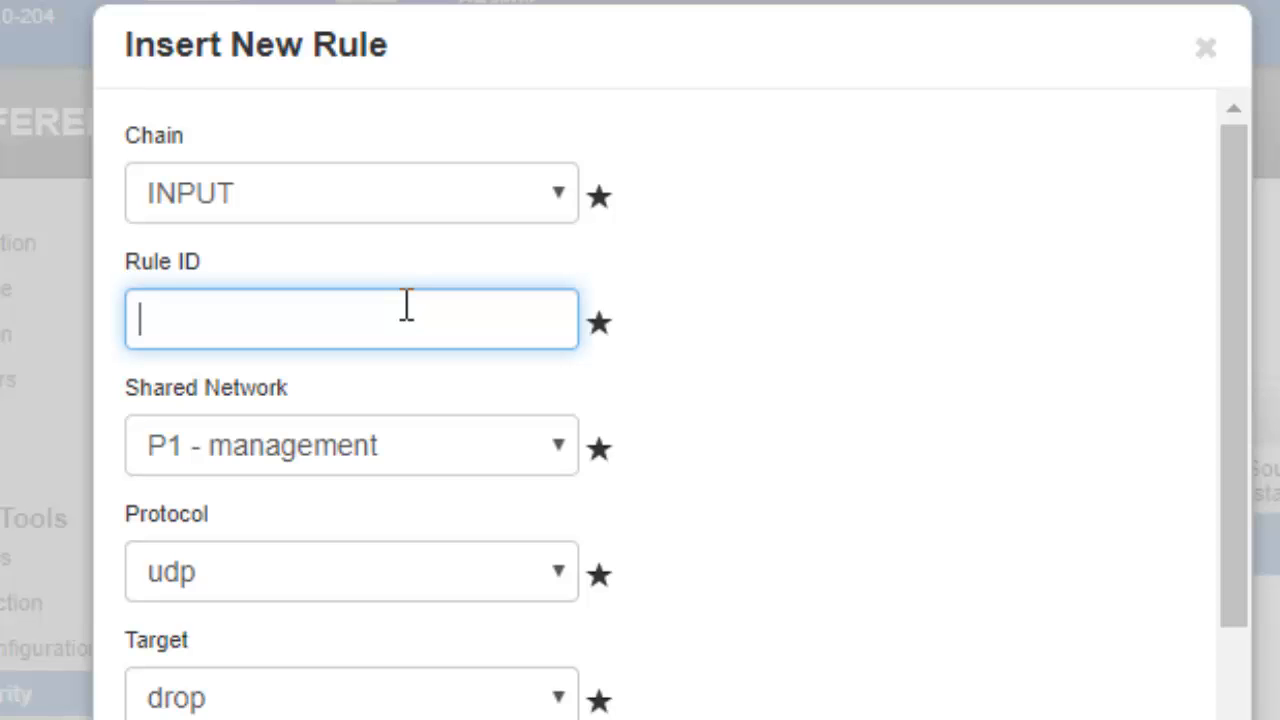
pyautogui.write('74')
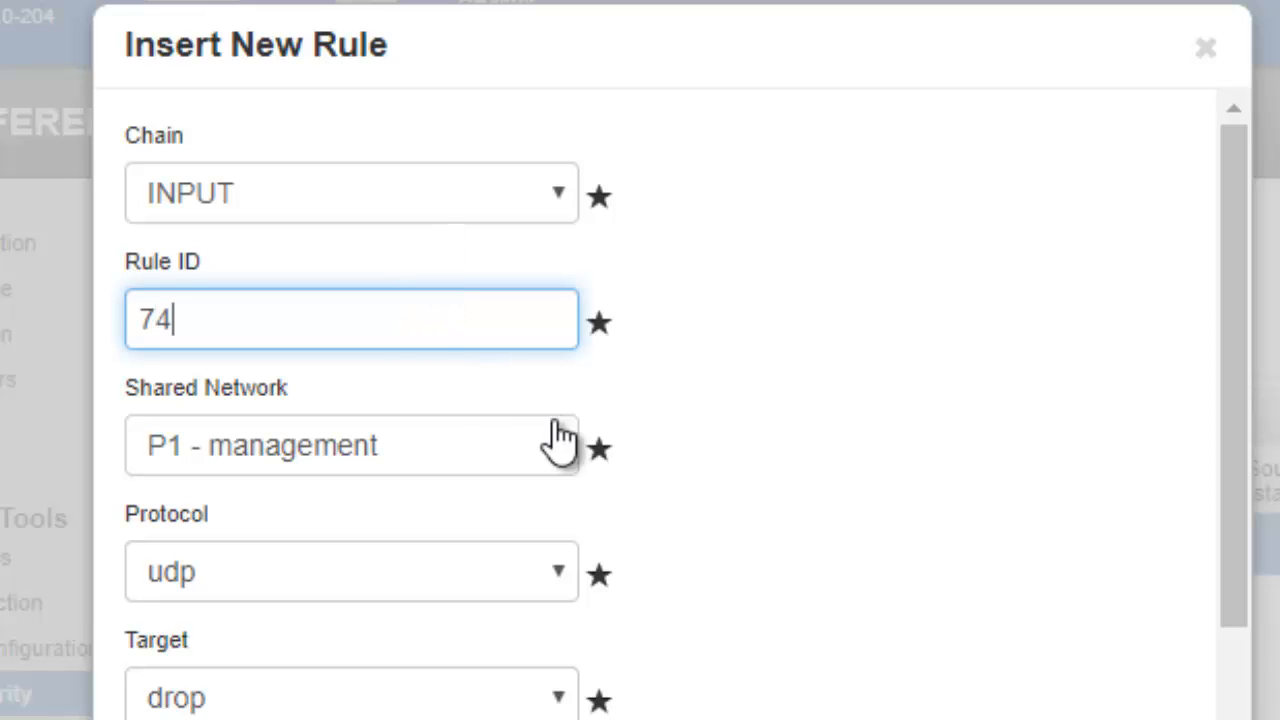
pyautogui.click(565, 458)
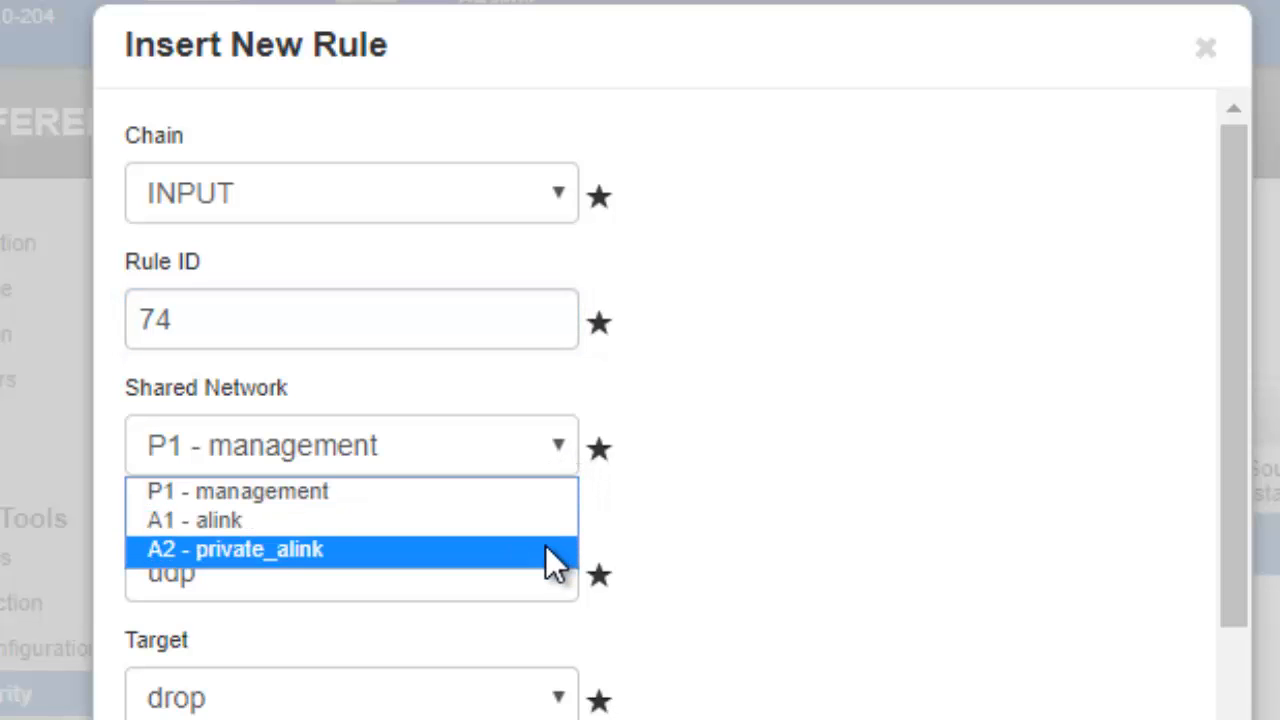
pyautogui.click(560, 492)
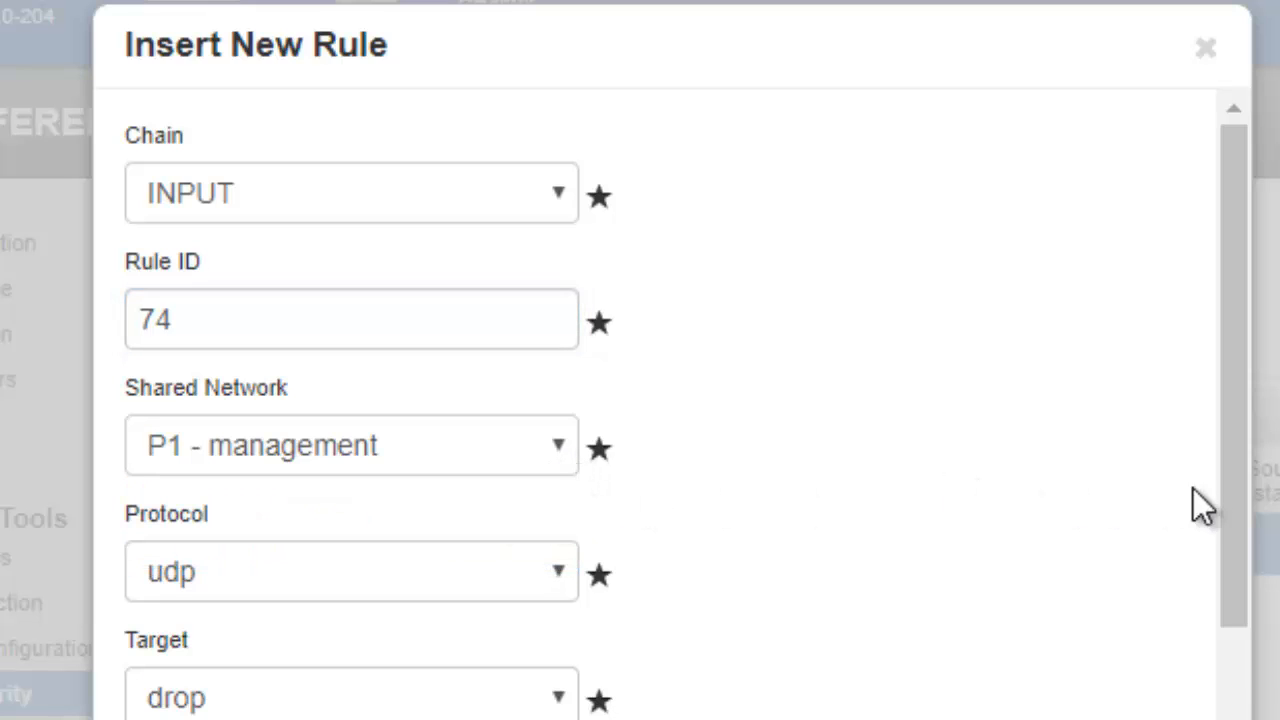
# Set the new rule's protocol to udp and its target to drop.
pyautogui.moveTo(1246, 500); pyautogui.dragTo(1244, 680)
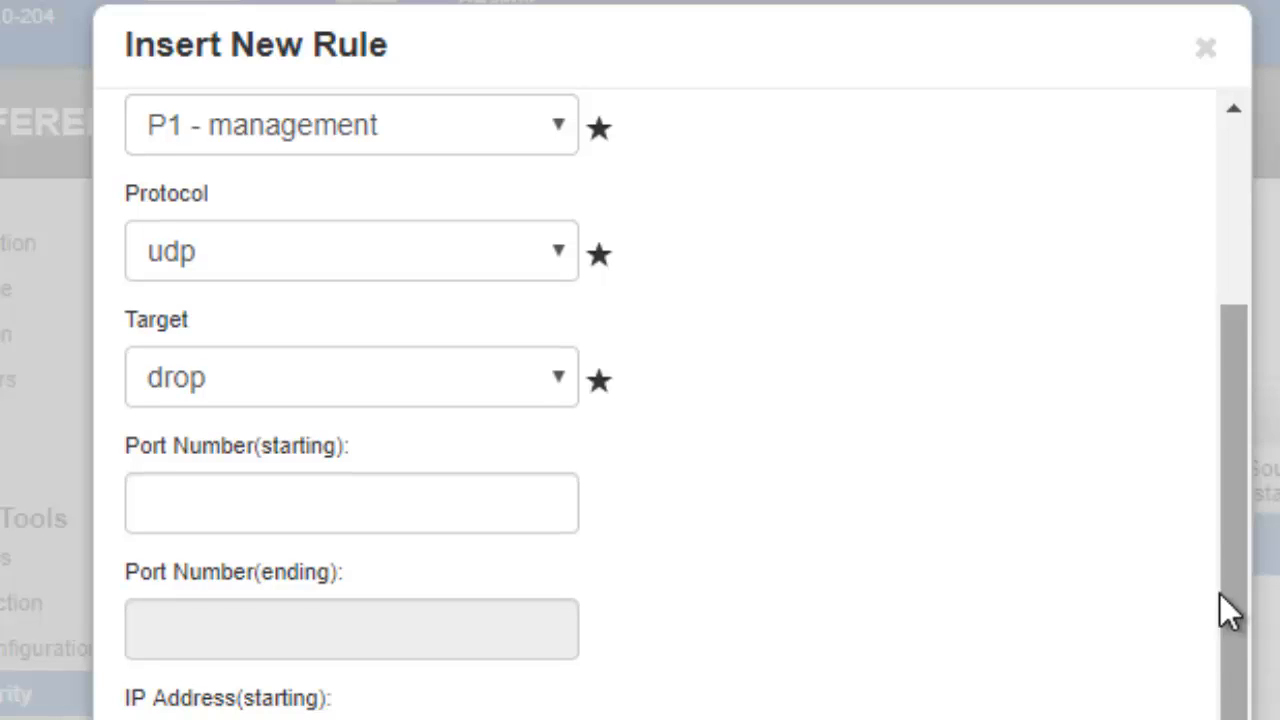
pyautogui.click(559, 262)
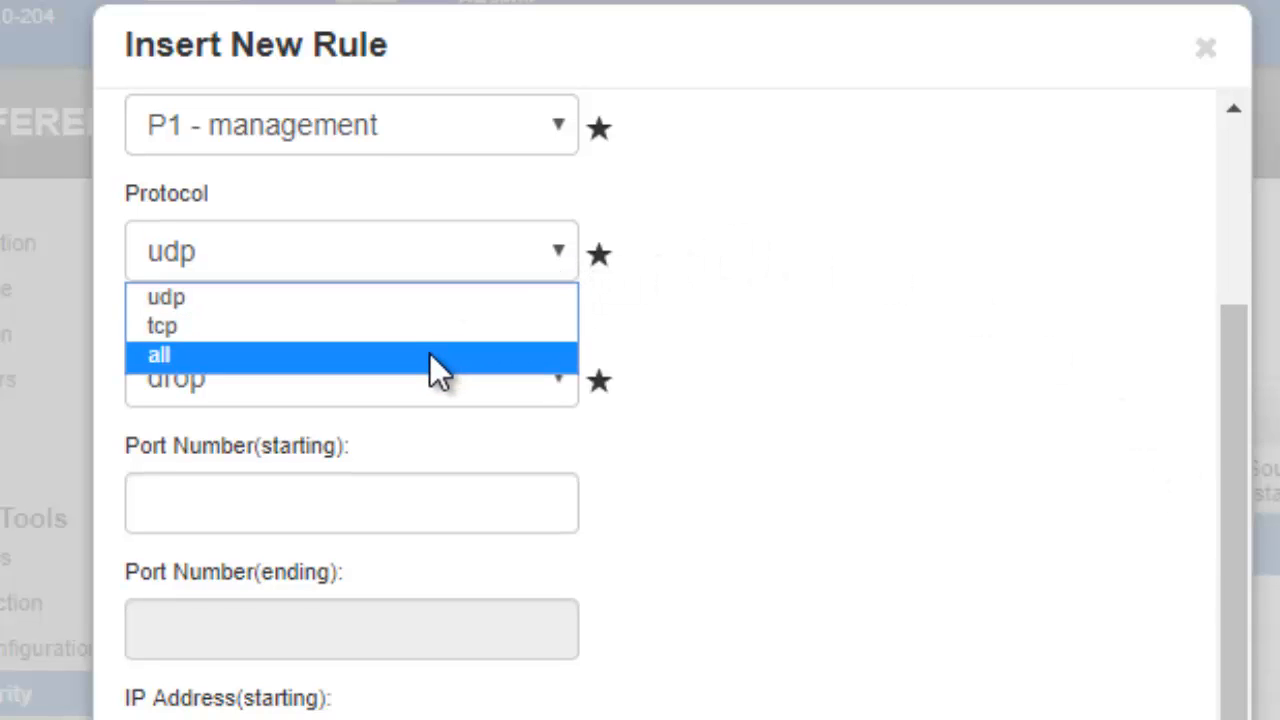
pyautogui.click(430, 355)
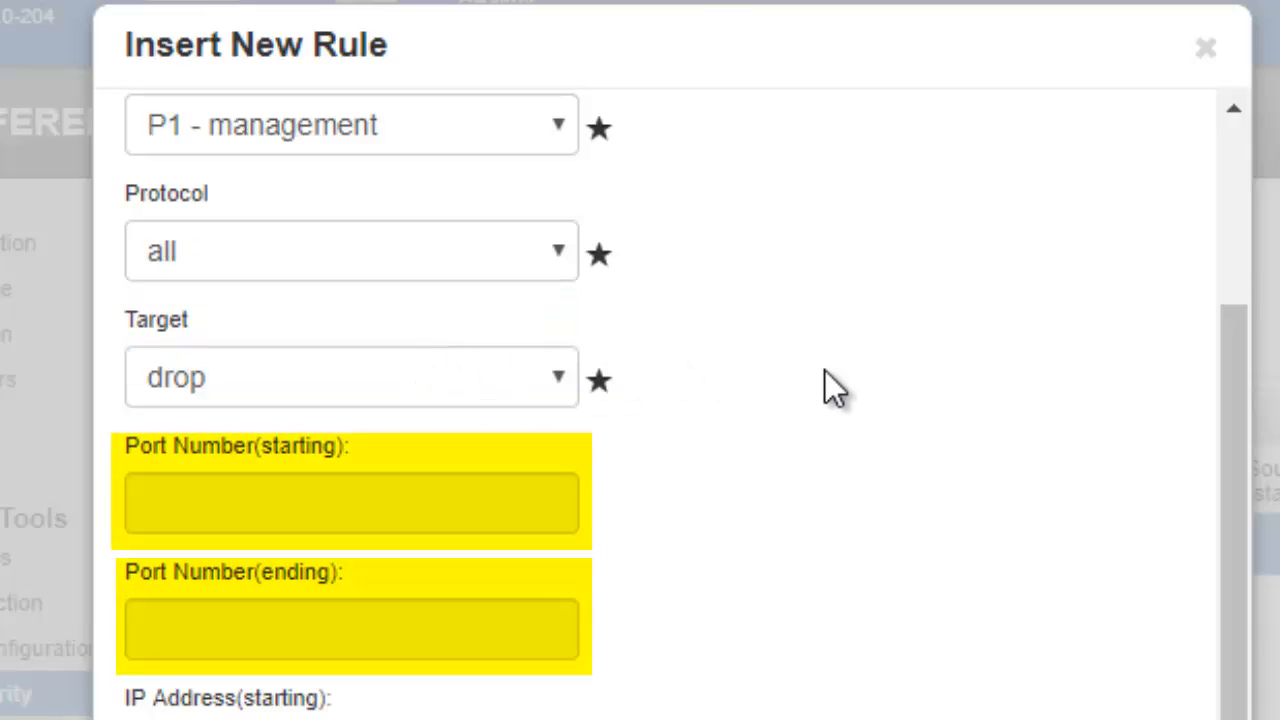
pyautogui.click(556, 264)
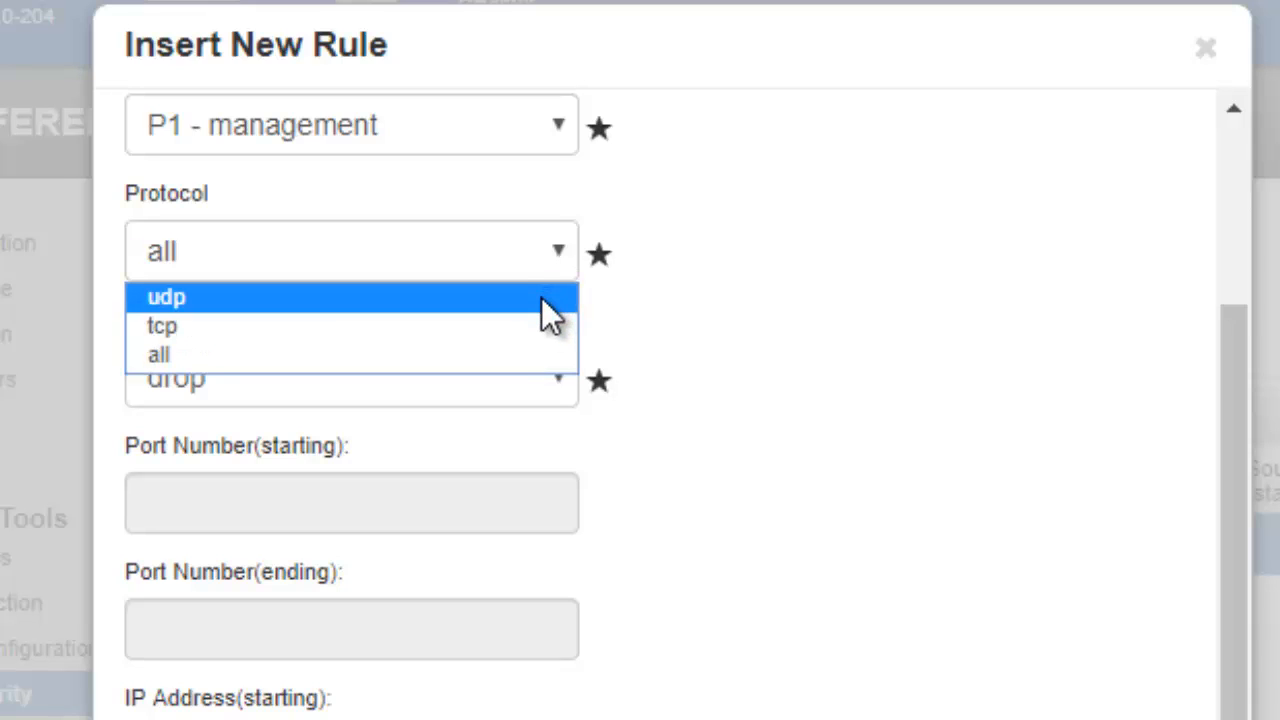
pyautogui.click(541, 297)
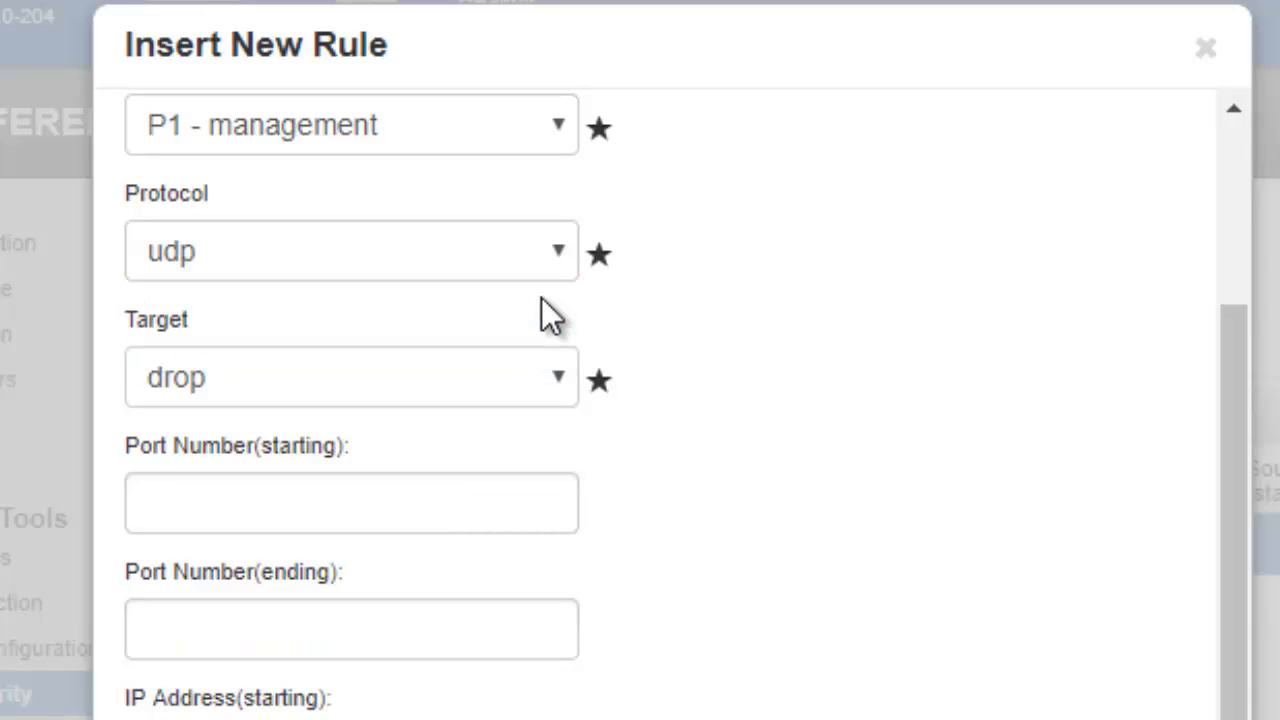
pyautogui.click(558, 378)
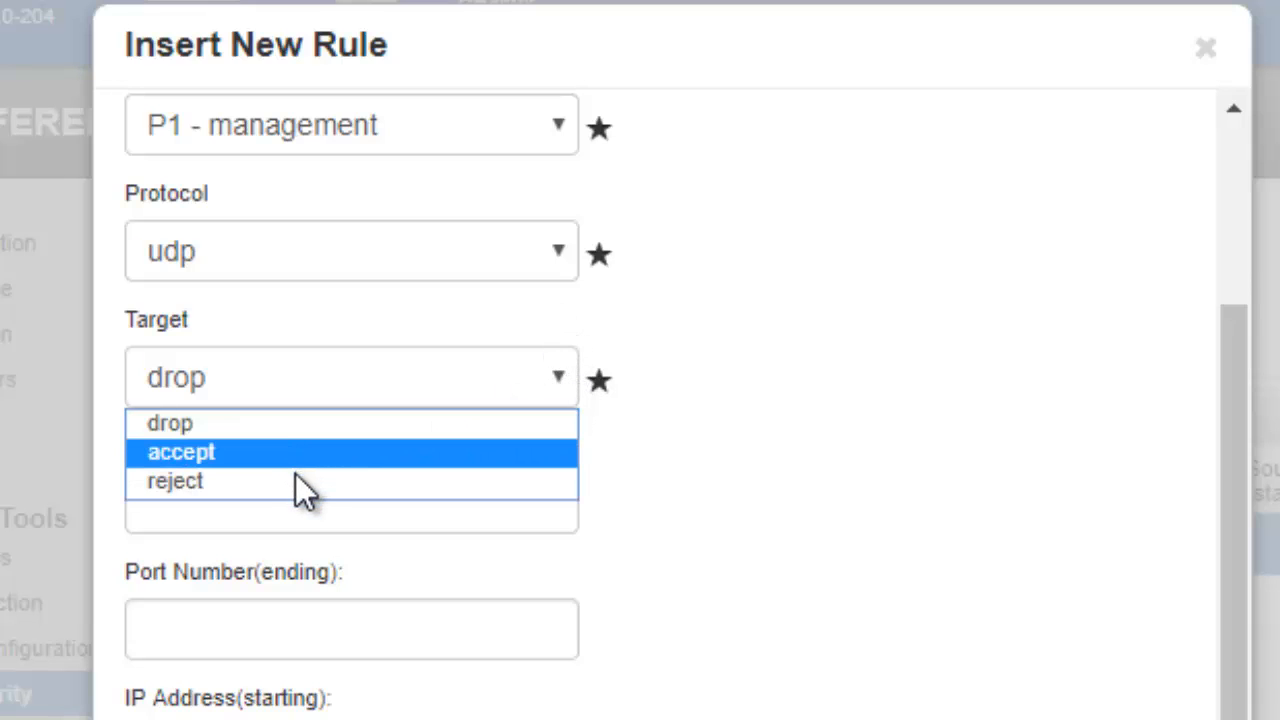
pyautogui.click(303, 428)
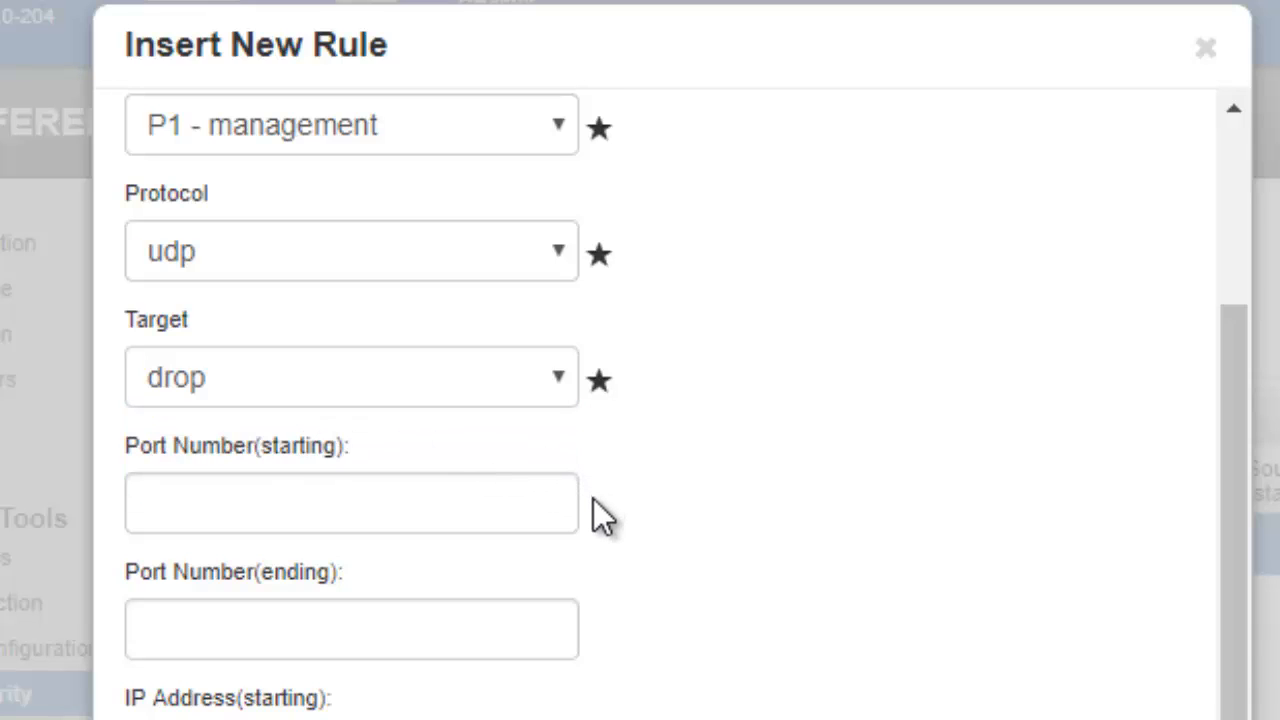
# Give the new rule a port range starting at 24 and ending at 99.
pyautogui.click(557, 499)
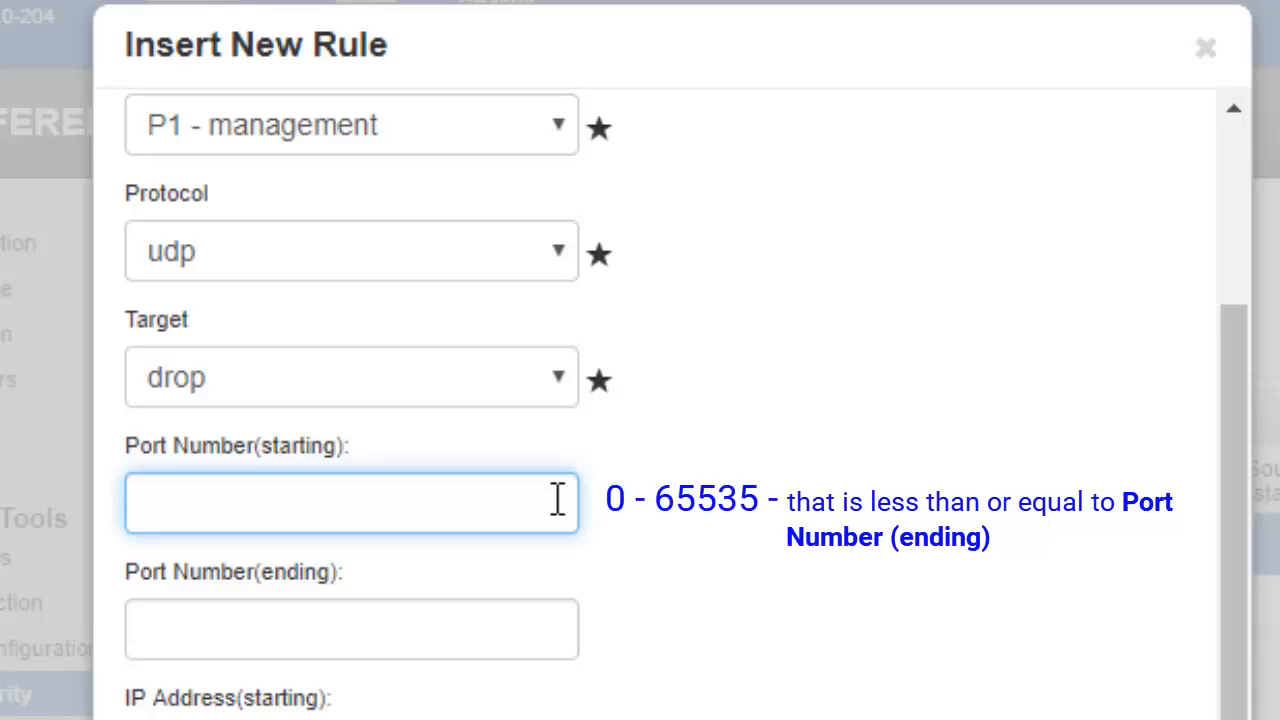
pyautogui.write('24')
pyautogui.click(543, 620)
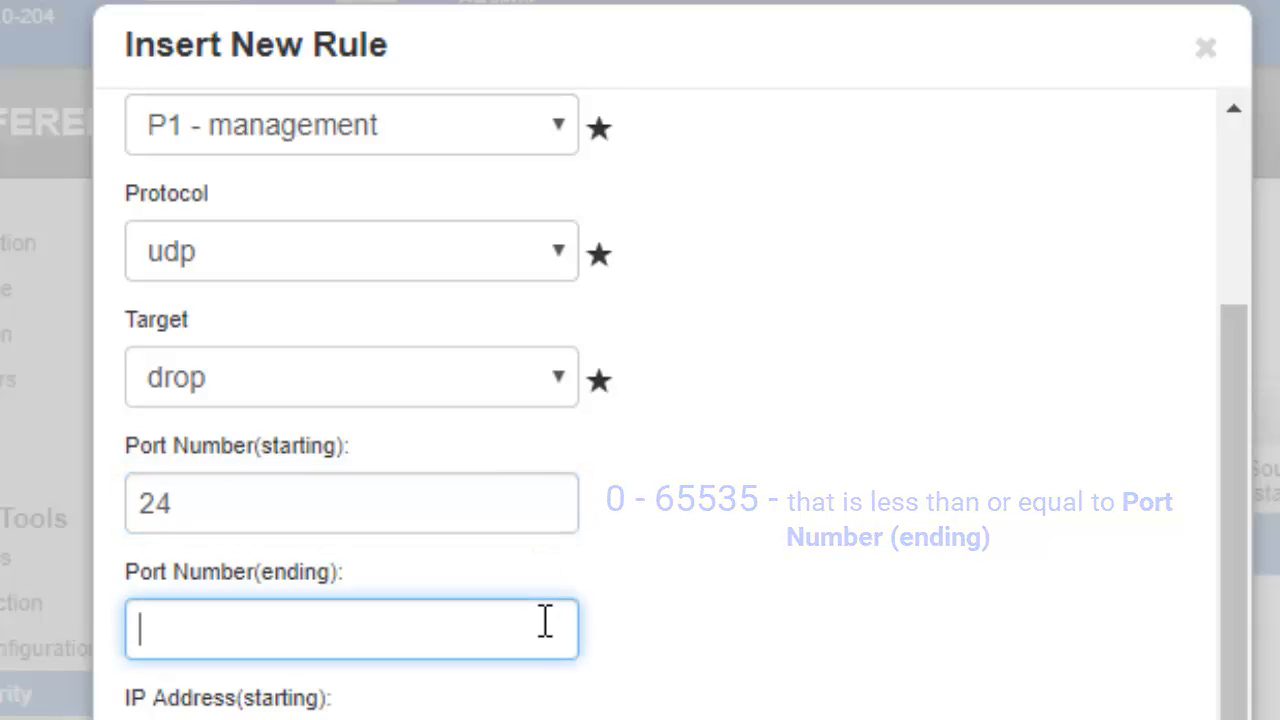
pyautogui.write('99')
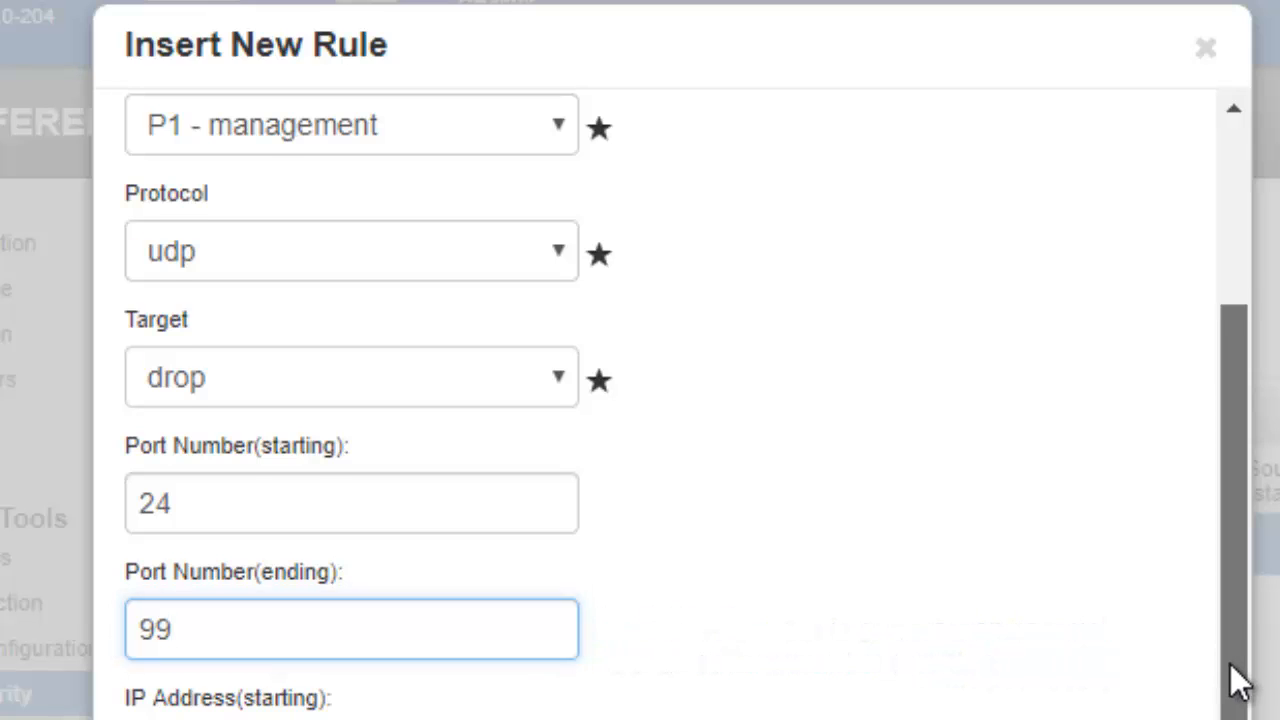
# Set the rule's IP address range from 192.168.1.1 to 192.168.1.99.
pyautogui.scroll(-3, 1237, 674)
pyautogui.click(562, 520)
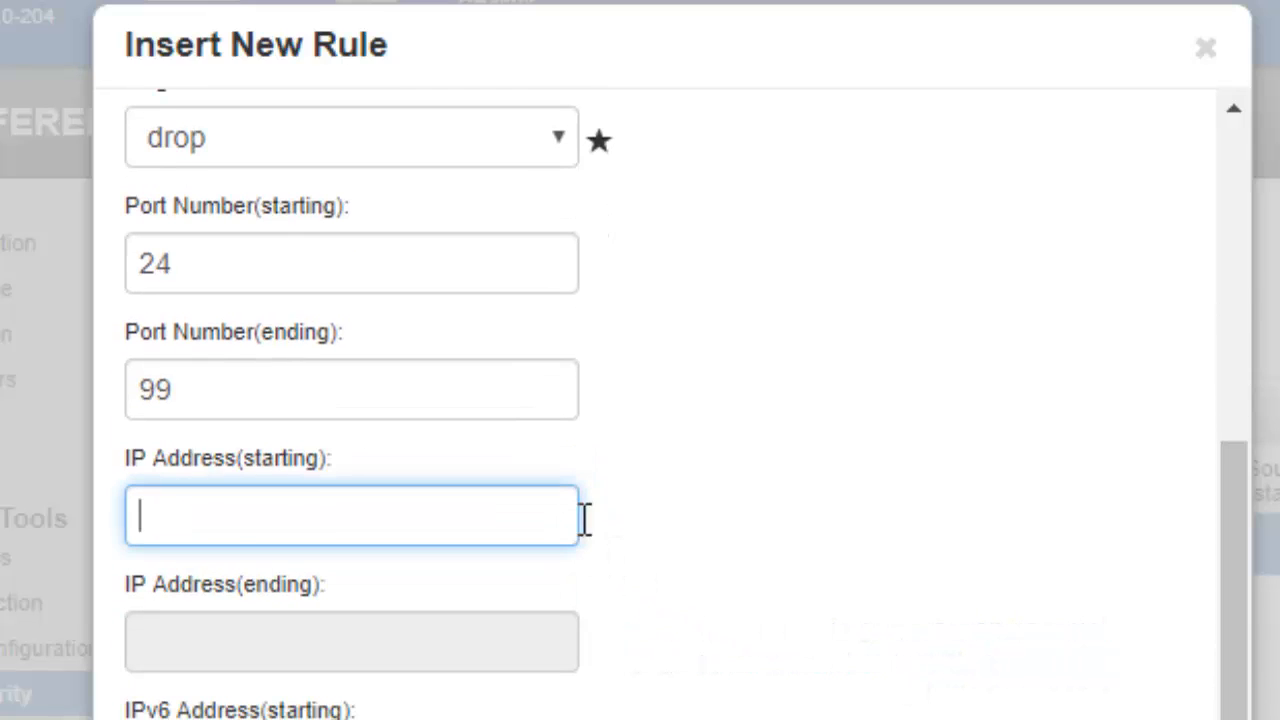
pyautogui.write('192.168.1.1')
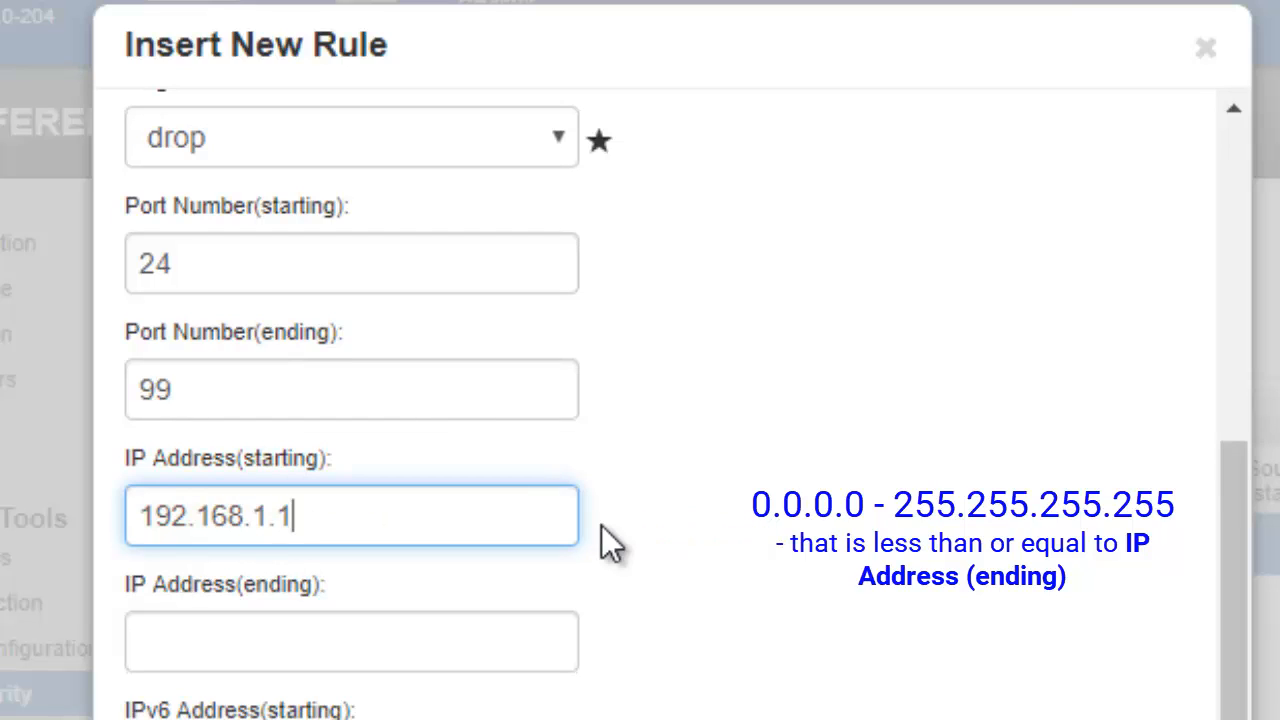
pyautogui.click(566, 627)
pyautogui.write('192.168.1.99')
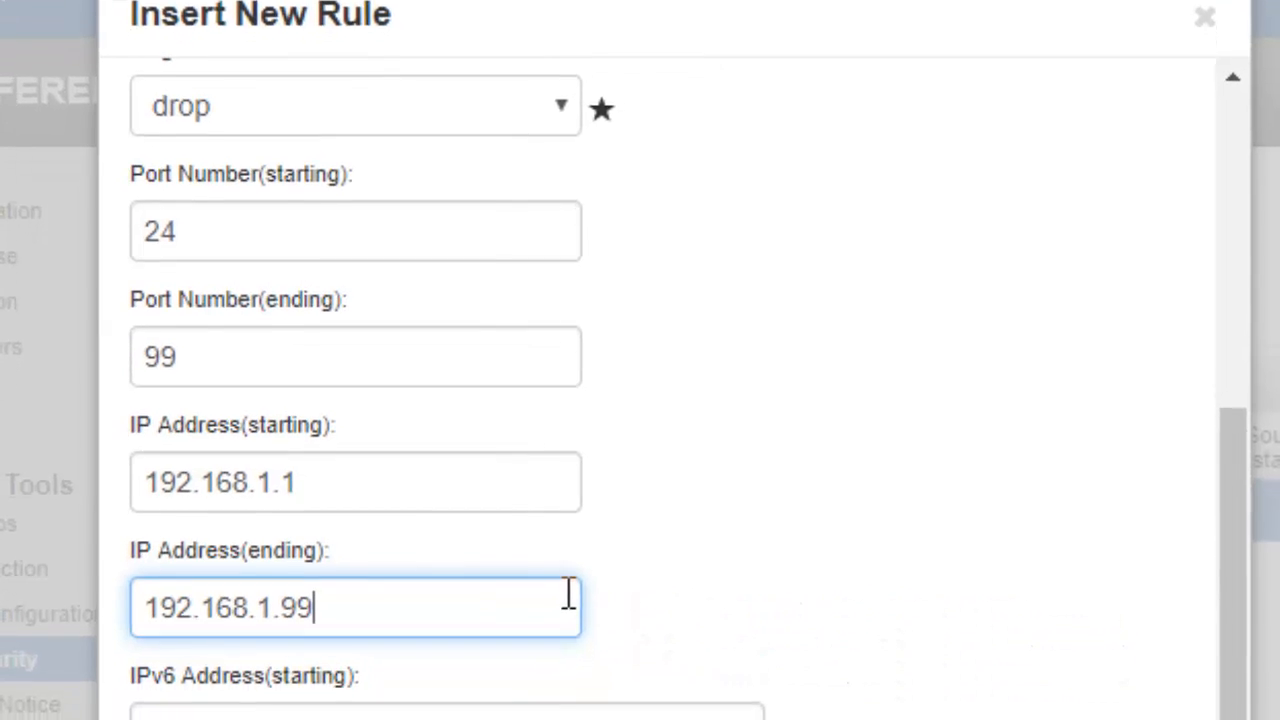
# Leave the IPv6 addresses empty, insert the new rule and save the IPtables changes.
pyautogui.click(728, 686)
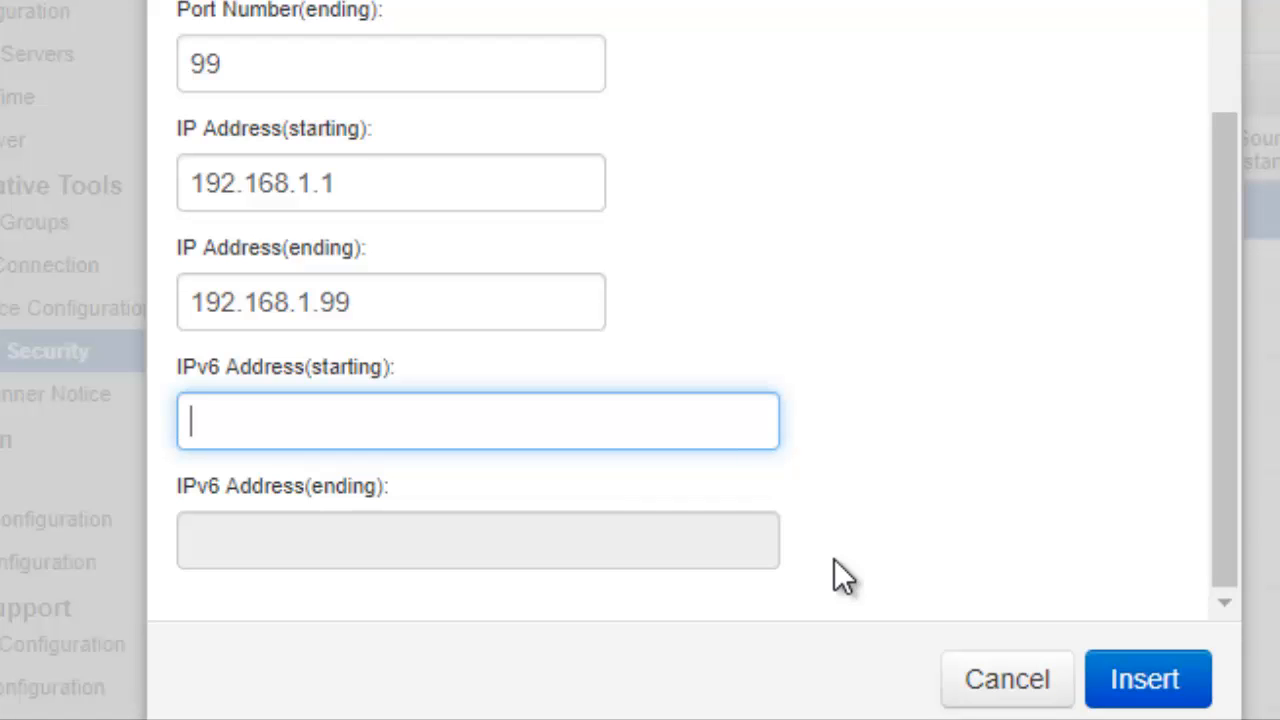
pyautogui.click(1120, 668)
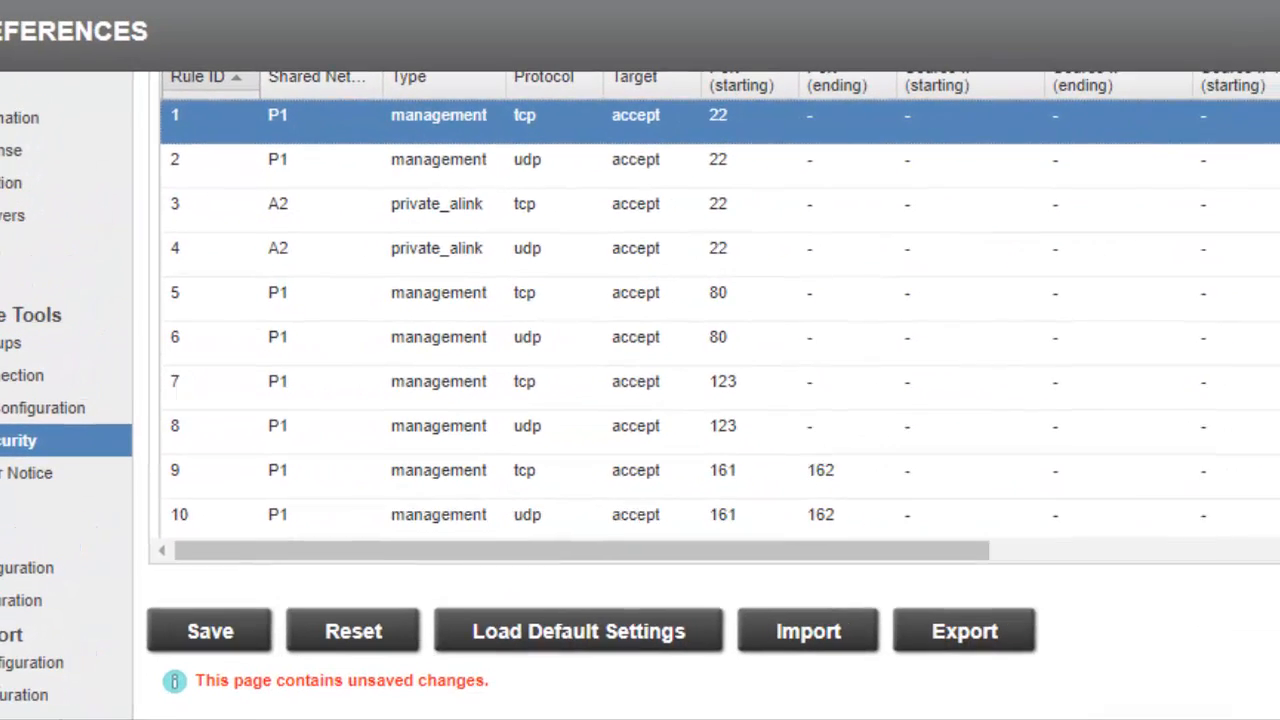
pyautogui.click(214, 633)
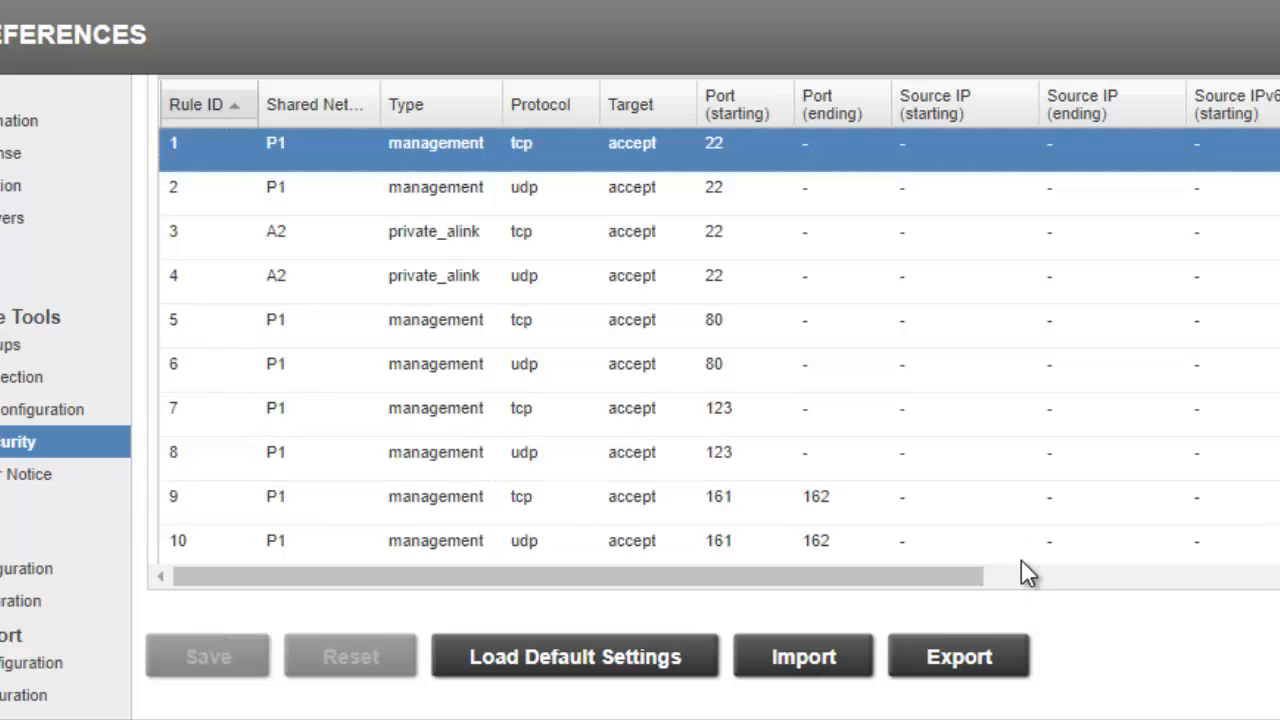
# Remove rule 74 from the end of the INPUT chain and save the change.
pyautogui.scroll(-10, 719, 314)
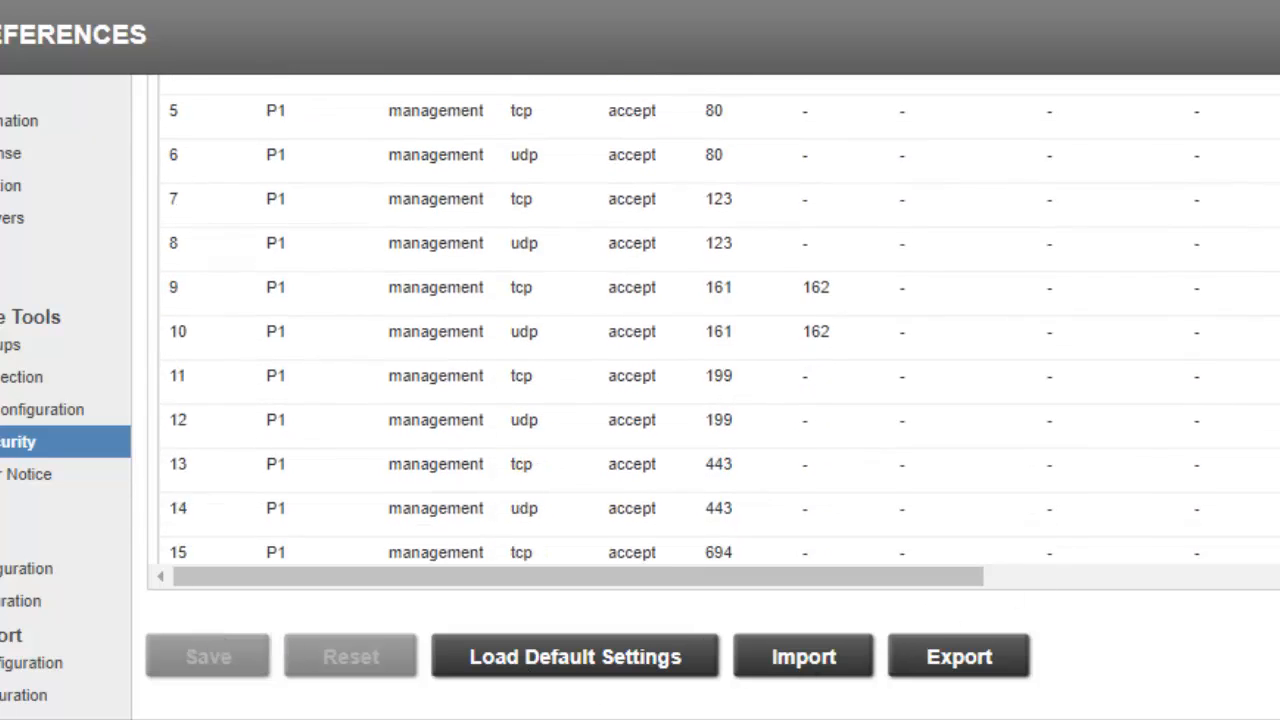
pyautogui.scroll(-12, 719, 314)
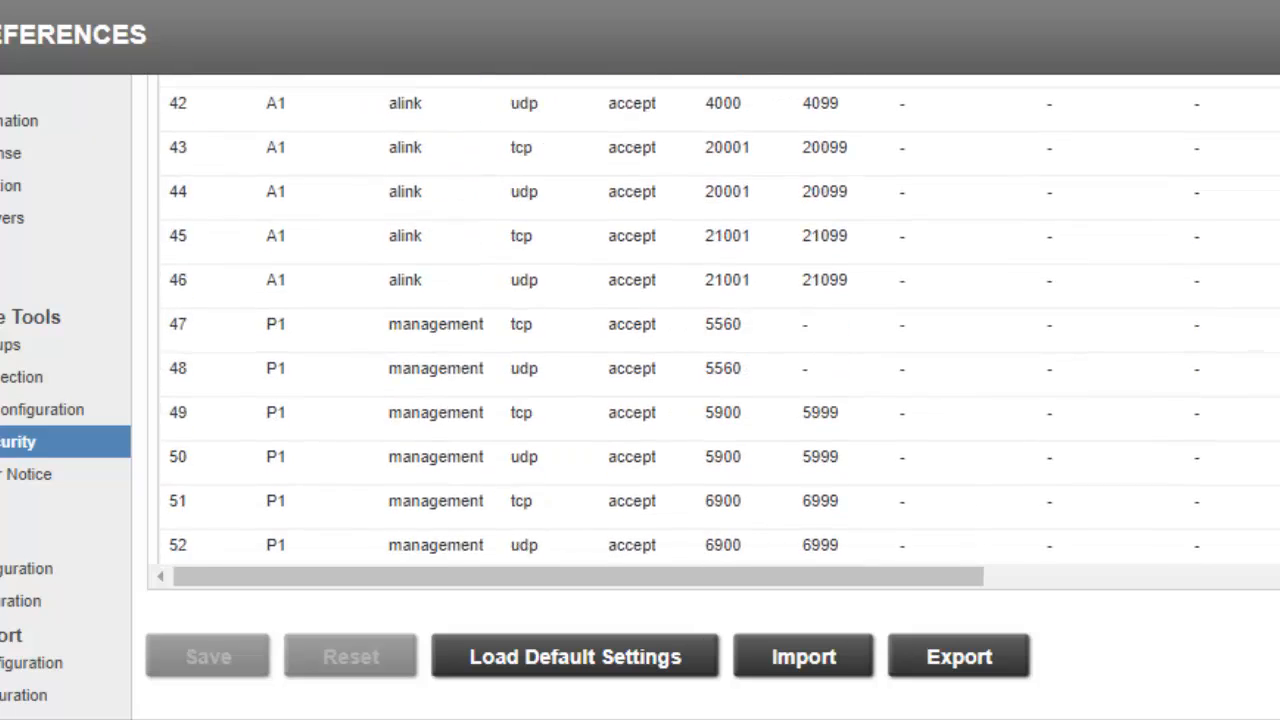
pyautogui.scroll(-2, 719, 314)
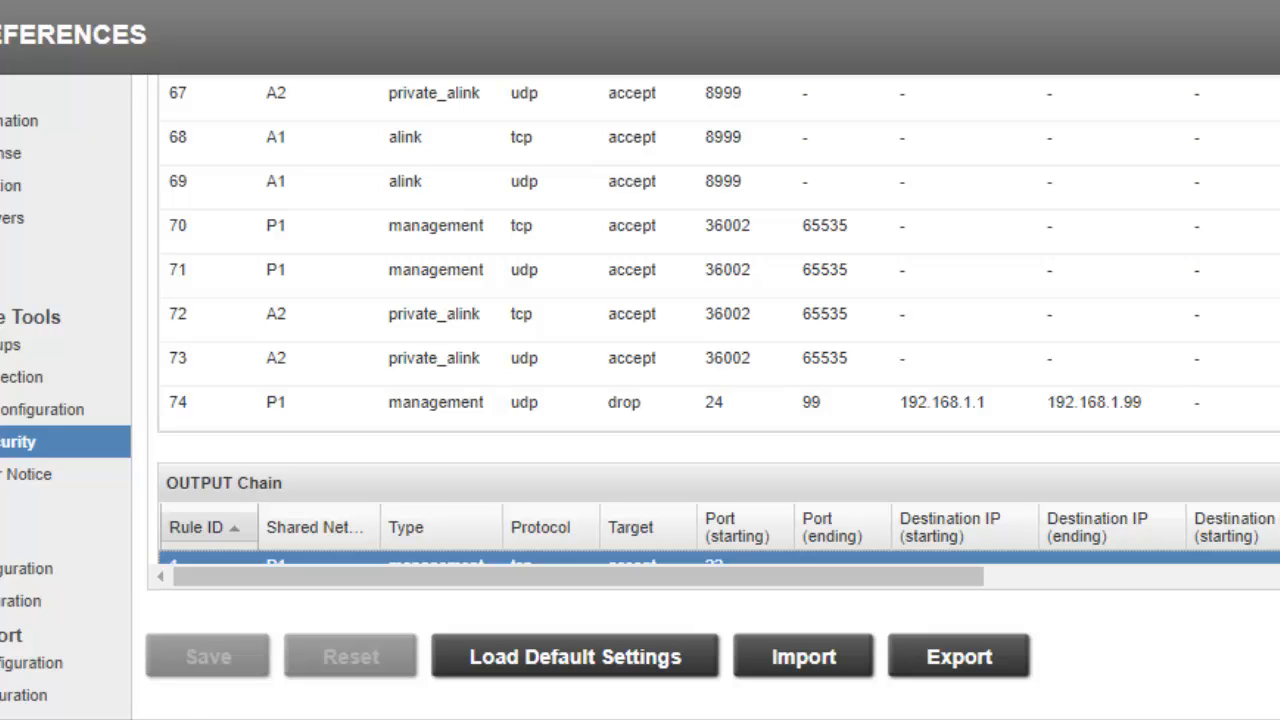
pyautogui.click(358, 400)
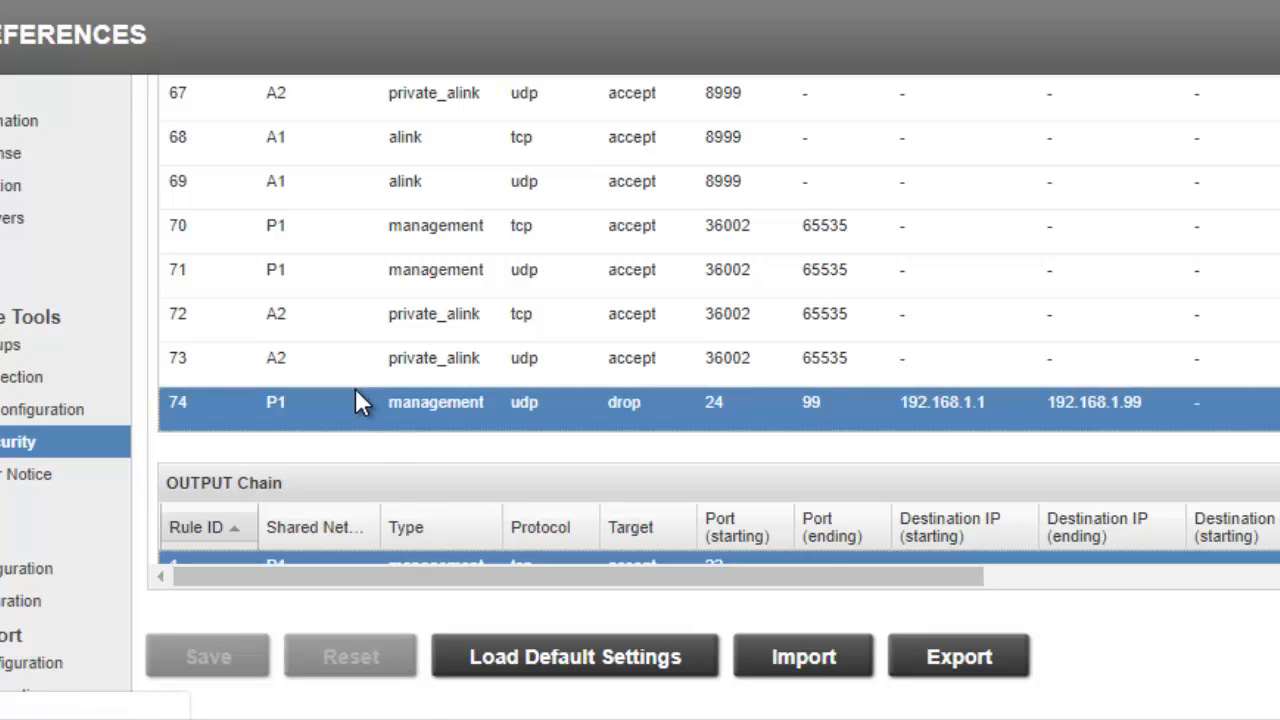
pyautogui.moveTo(466, 578); pyautogui.dragTo(845, 612)
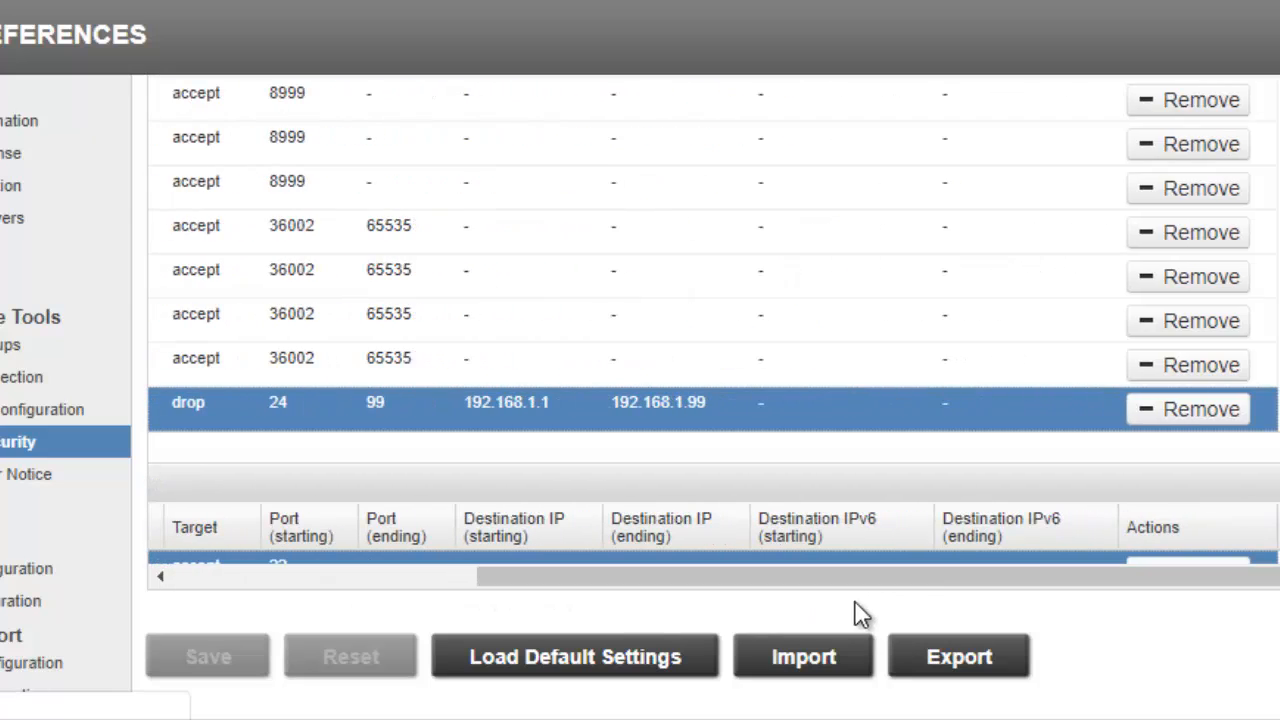
pyautogui.click(1170, 408)
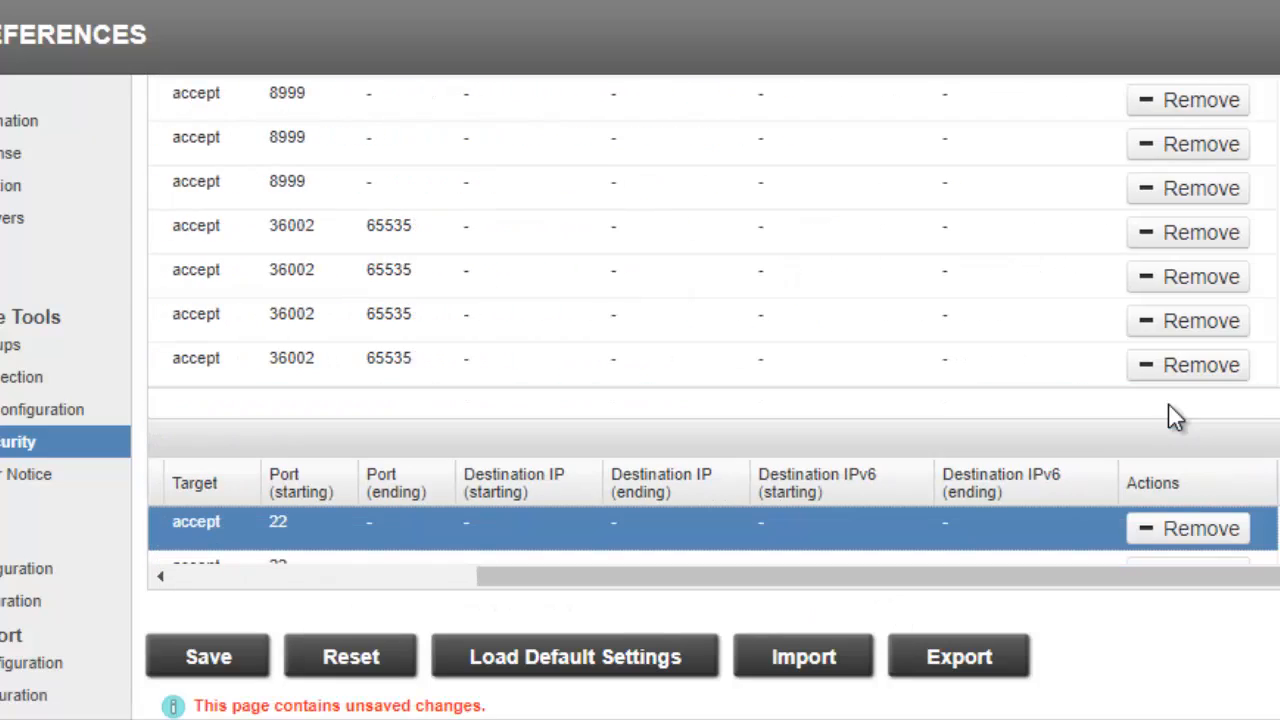
pyautogui.moveTo(1000, 577); pyautogui.dragTo(558, 592)
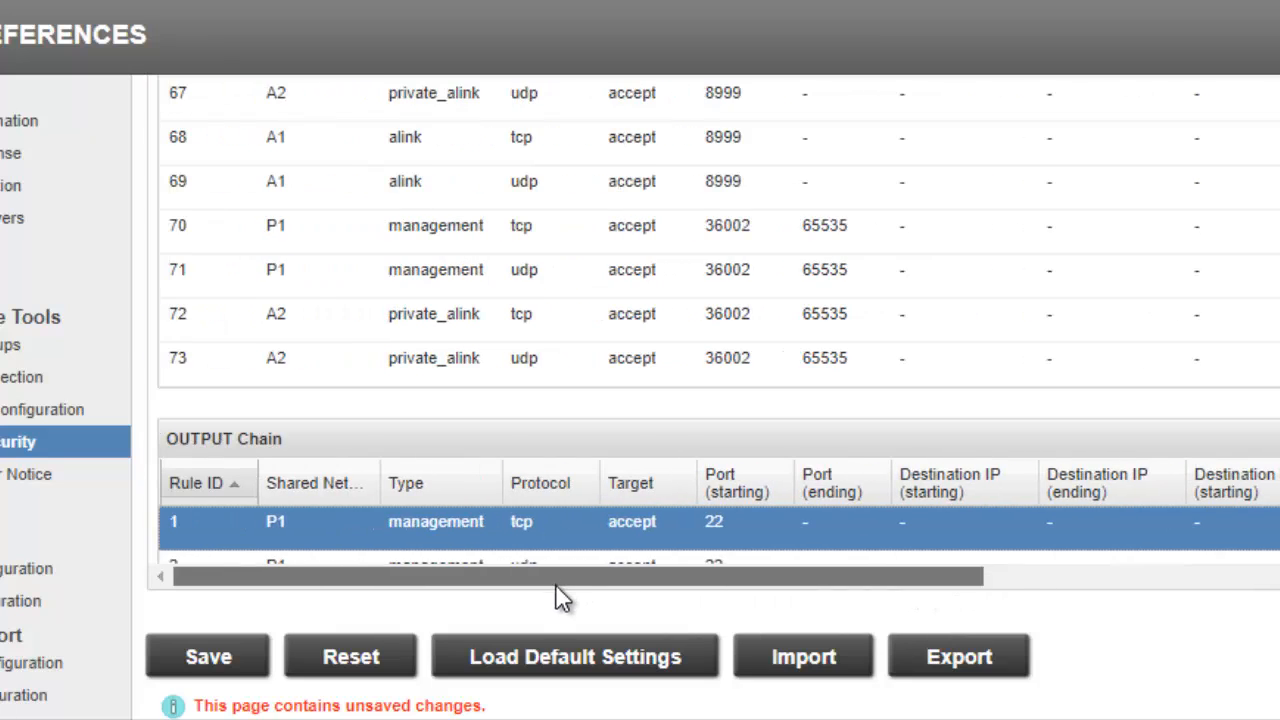
pyautogui.click(193, 668)
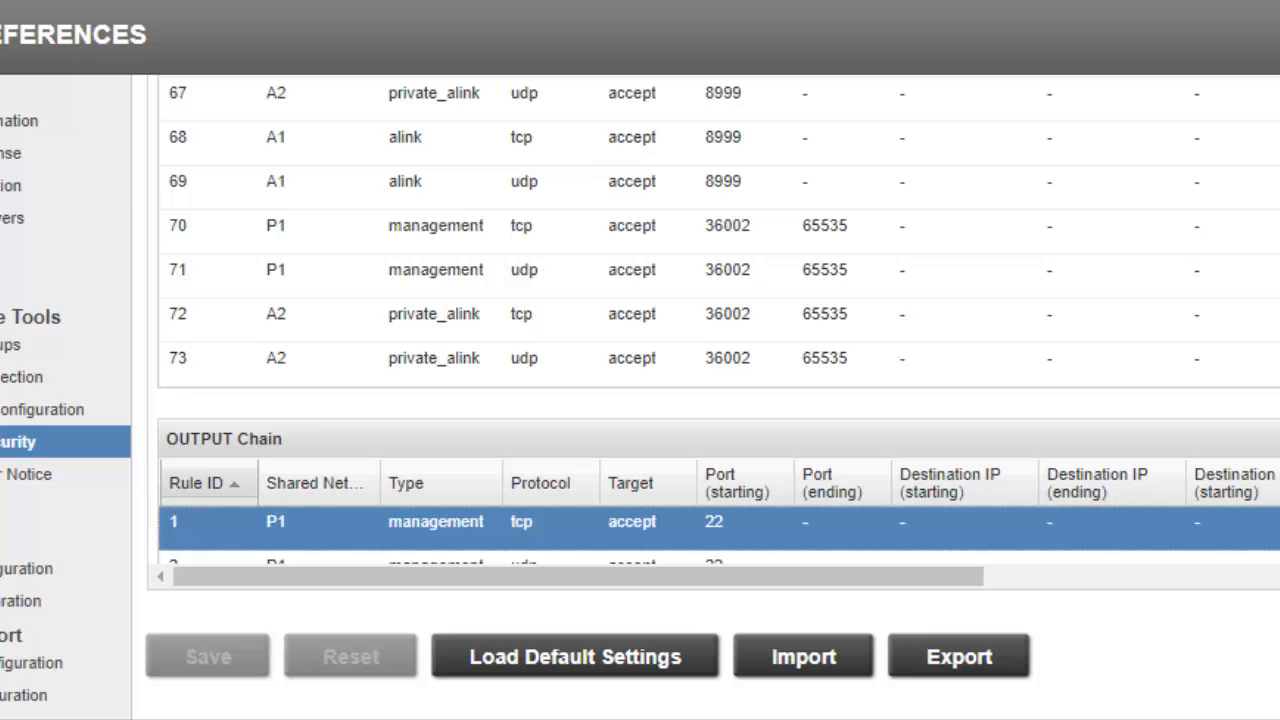
# Load the default IPtables settings and accept overriding the current ones.
pyautogui.click(490, 661)
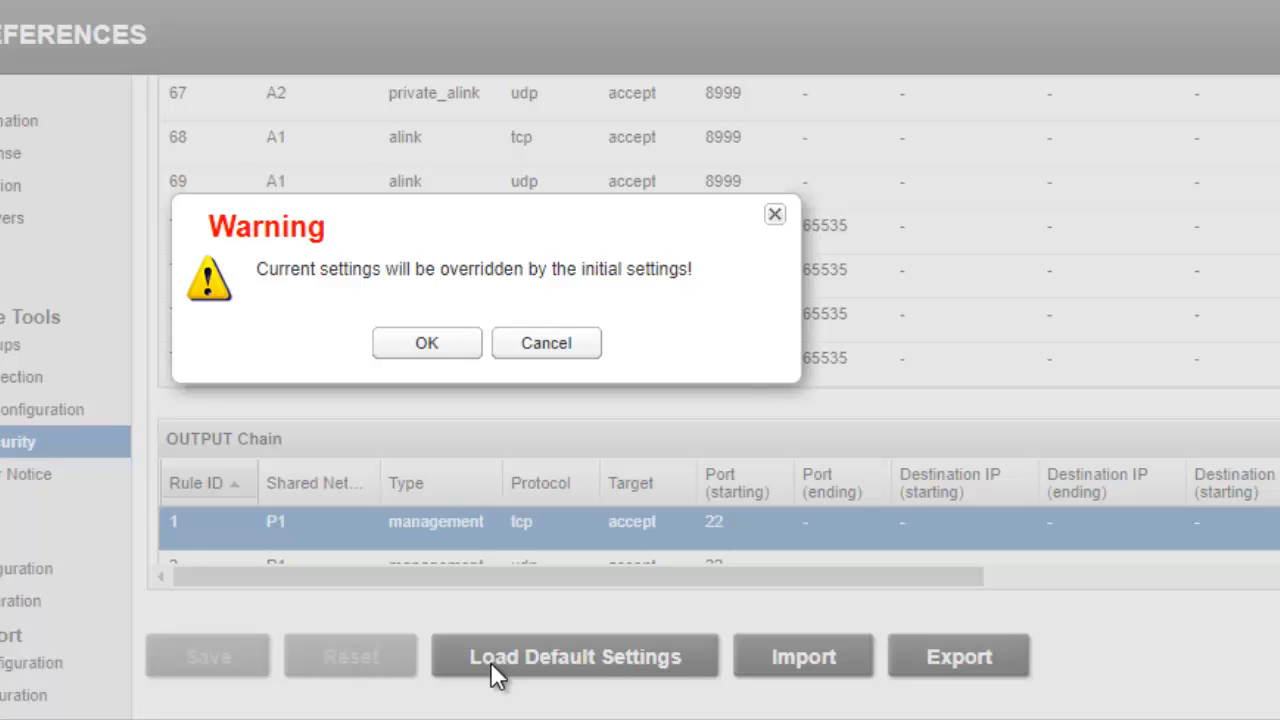
pyautogui.click(429, 344)
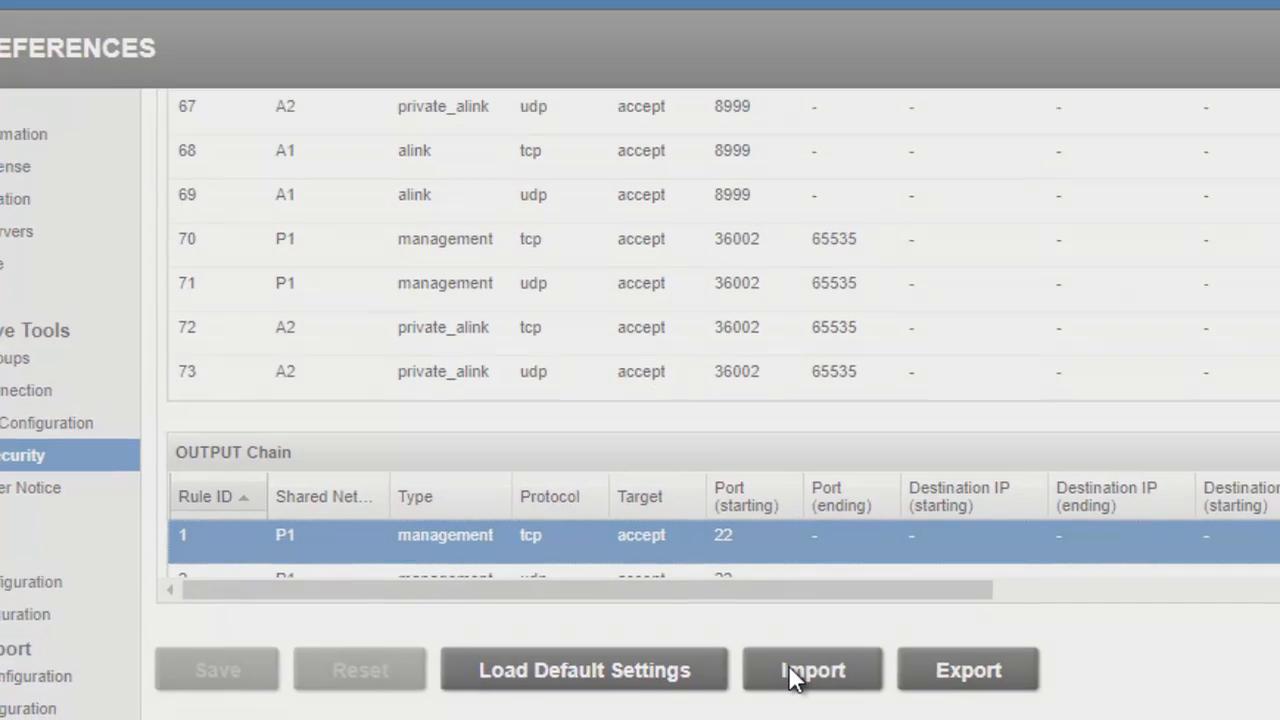
# Import the security rules from the iptables XML file and export the rule set to an XML file.
pyautogui.click(780, 659)
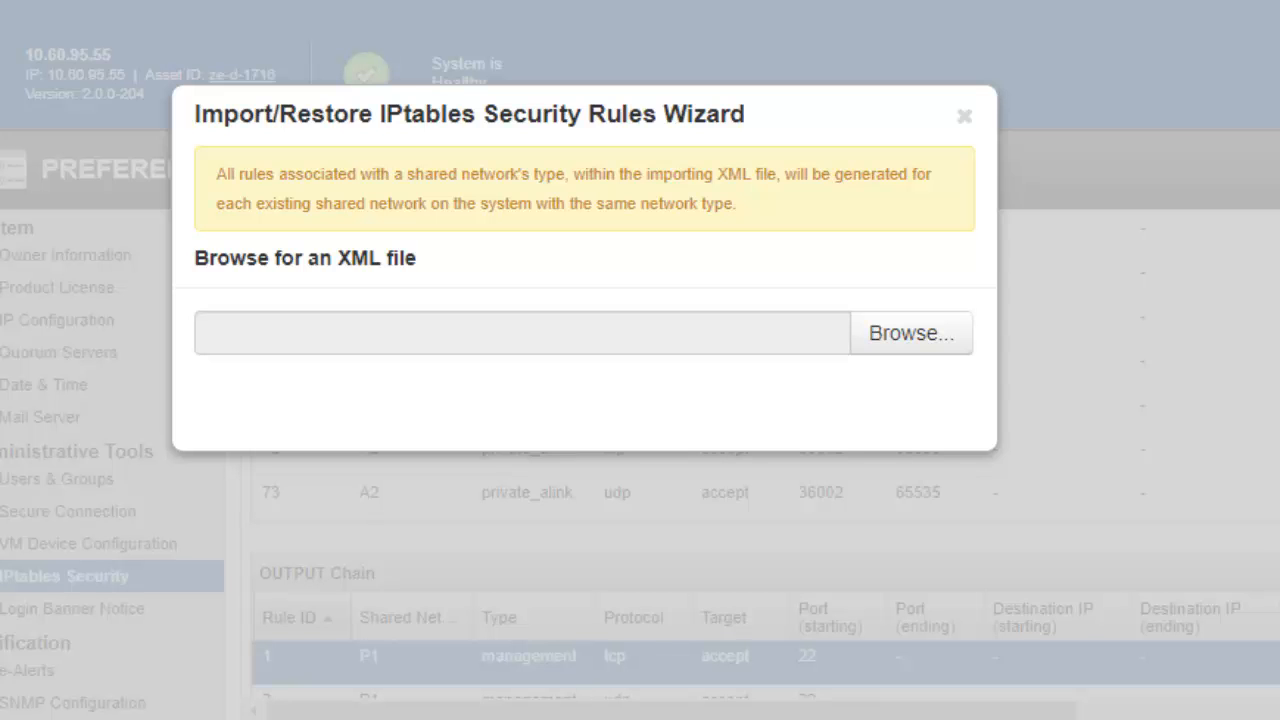
pyautogui.click(925, 338)
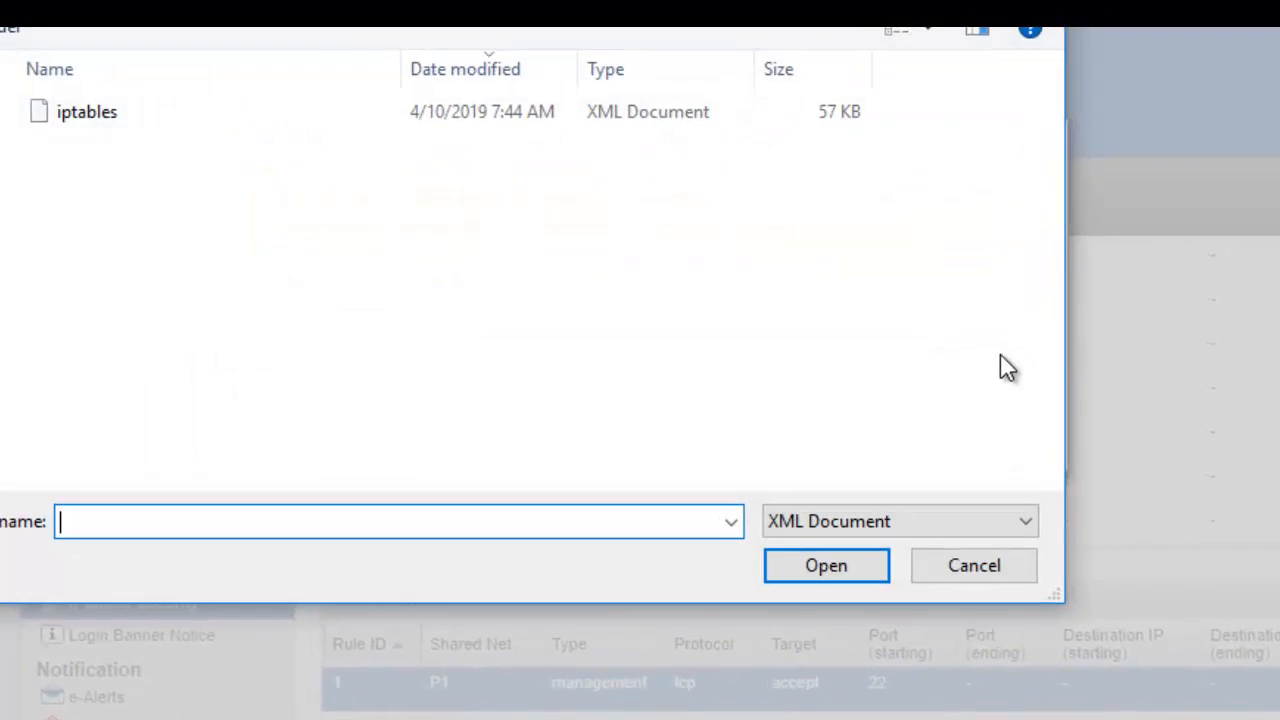
pyautogui.click(72, 116)
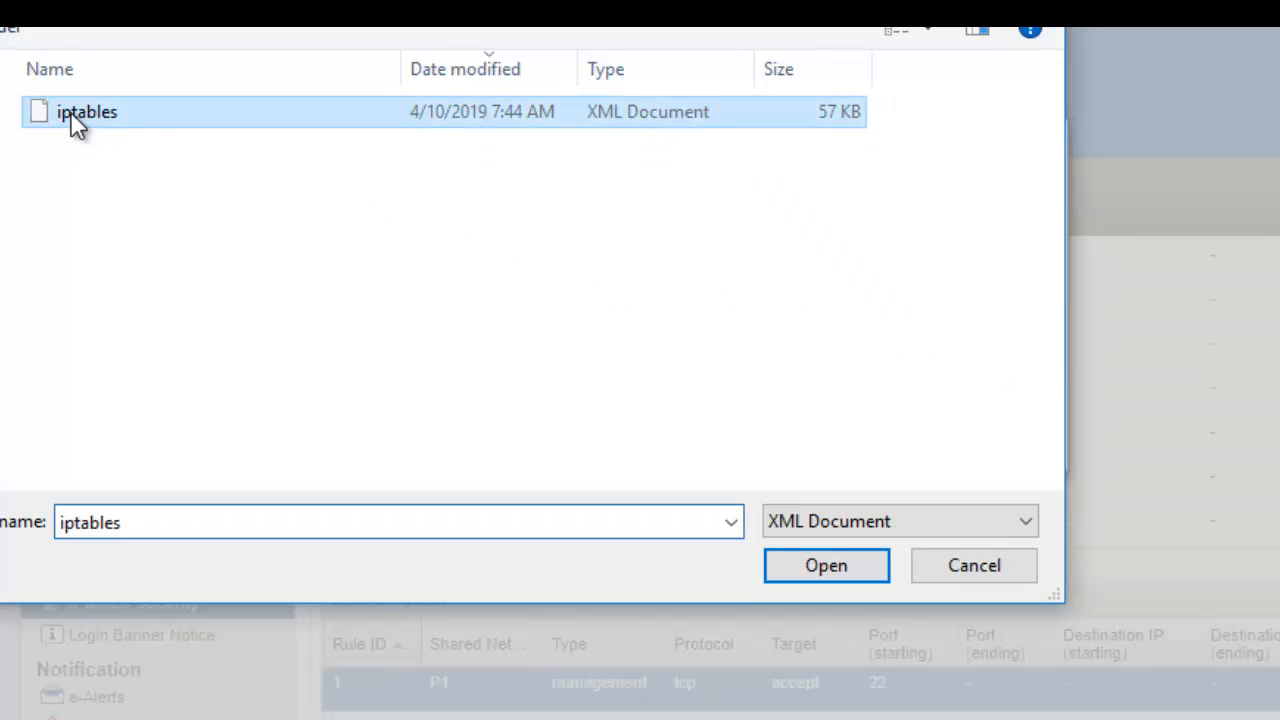
pyautogui.click(822, 567)
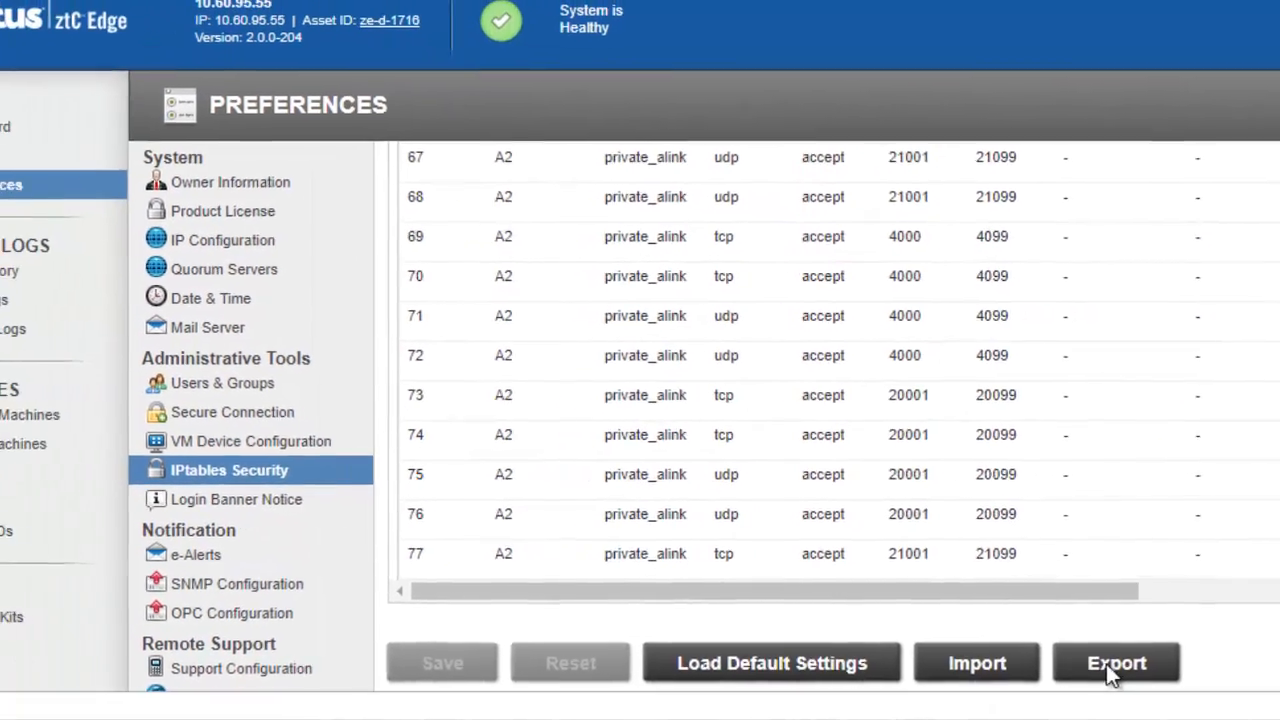
pyautogui.click(1112, 667)
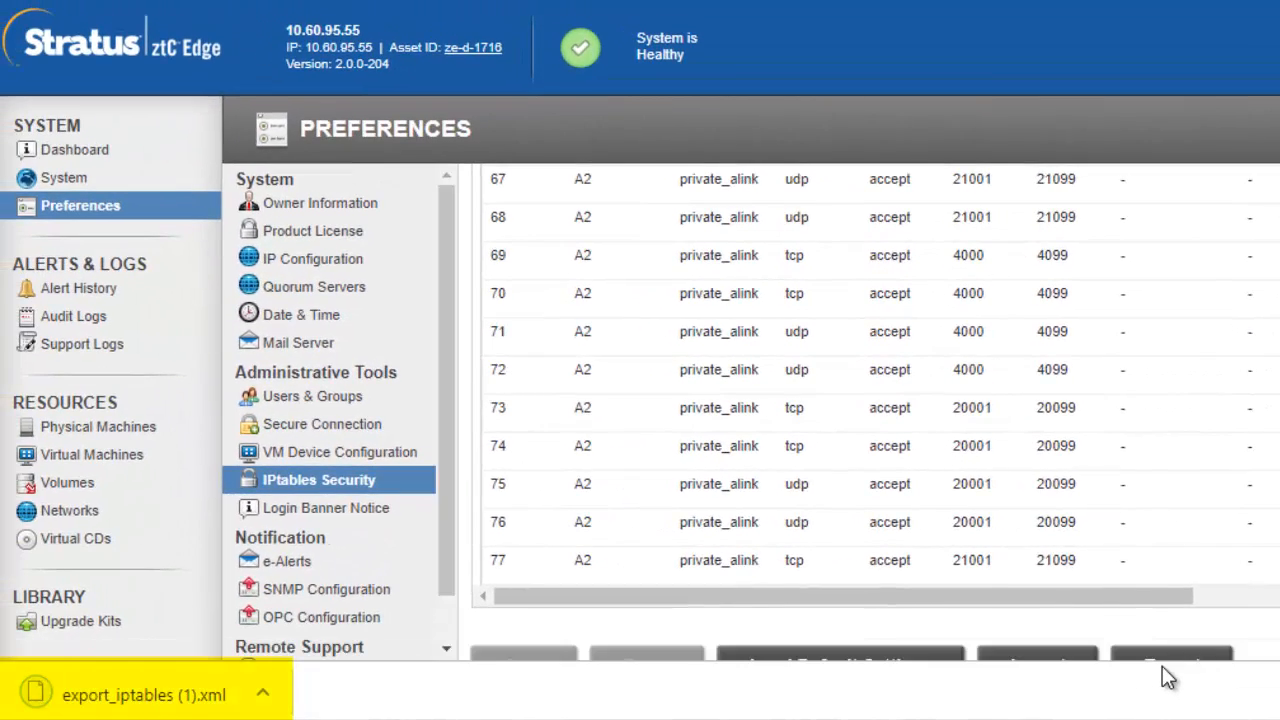